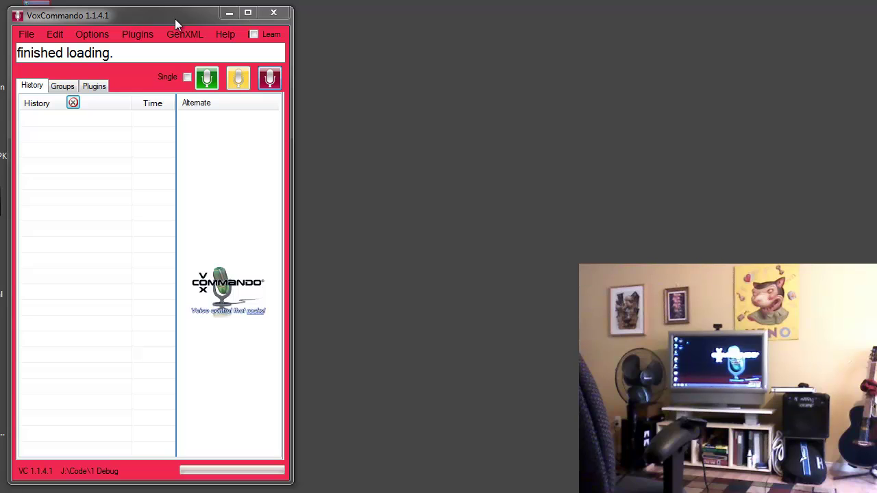
# Open the Map Editor, check which map tables are available, and close it.
pyautogui.click(26, 37)
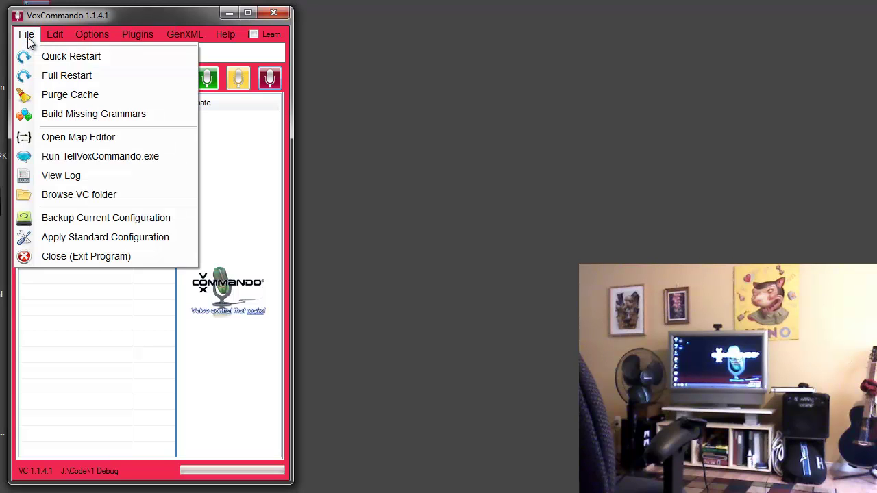
pyautogui.click(75, 138)
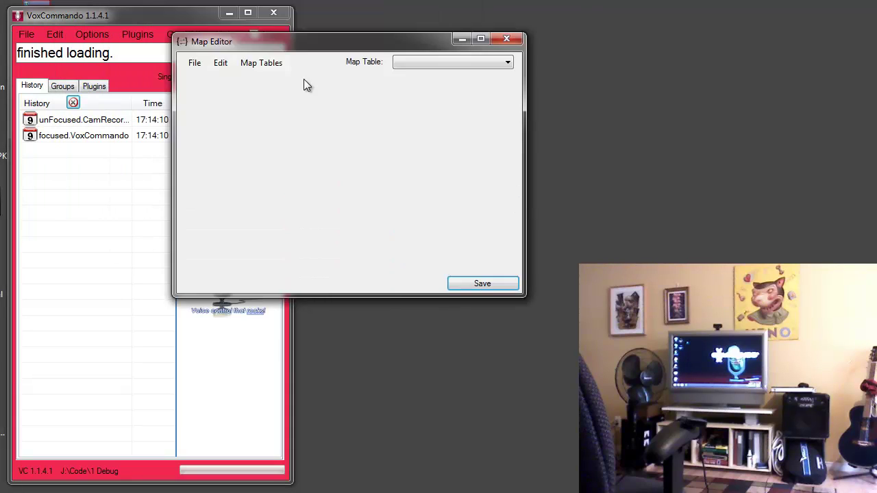
pyautogui.moveTo(291, 66); pyautogui.dragTo(422, 80)
pyautogui.click(595, 106)
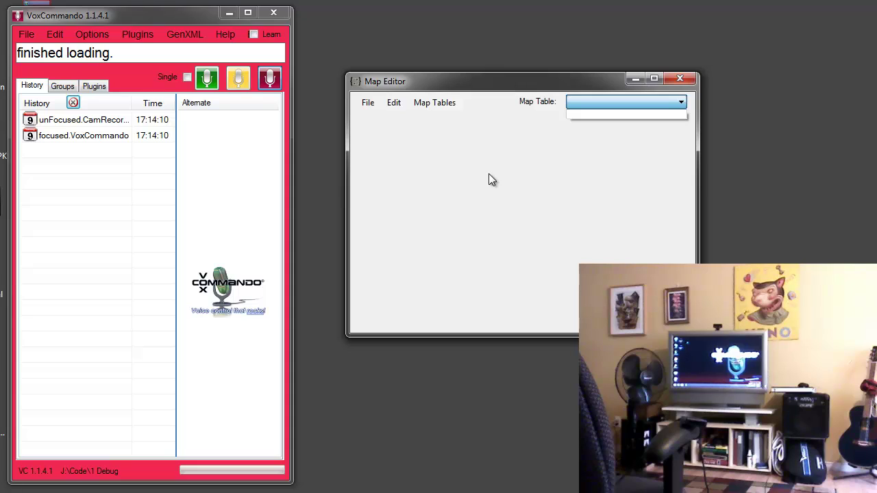
pyautogui.click(410, 162)
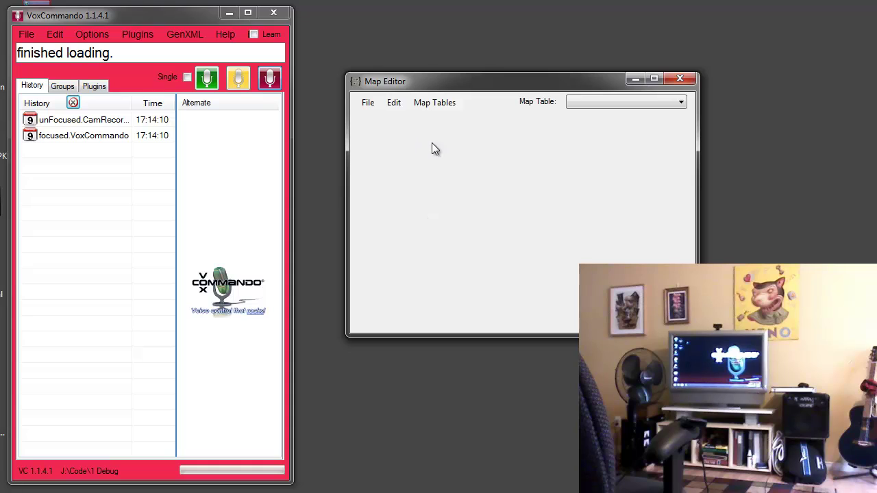
pyautogui.click(680, 79)
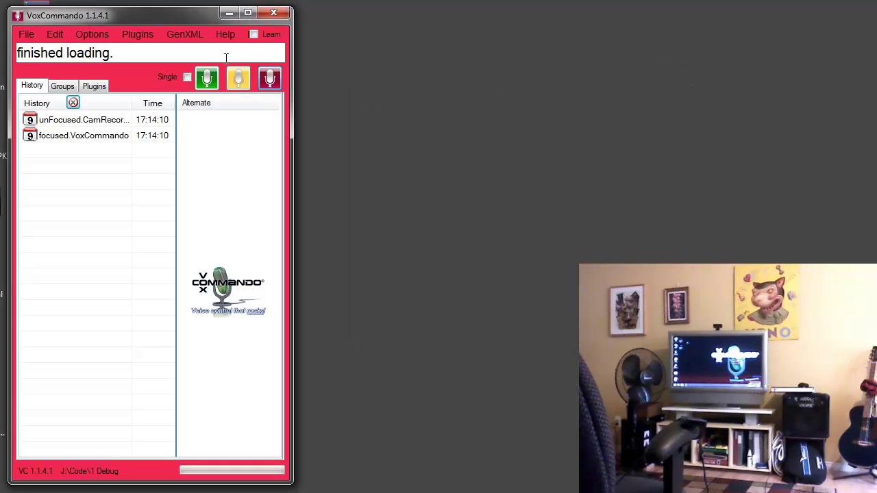
# Open the UsbUirt plugin window, learn a remote button's IR code in Pronto format, and place the window beside the main one.
pyautogui.click(138, 36)
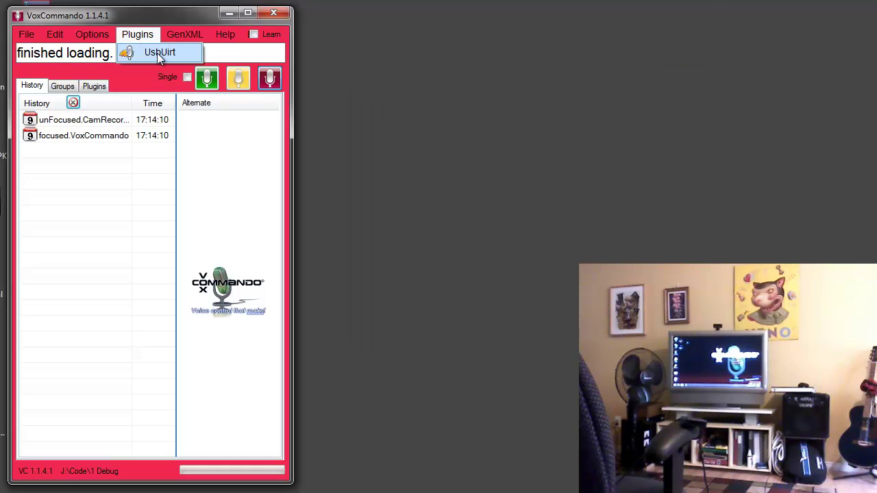
pyautogui.click(157, 53)
pyautogui.moveTo(171, 0); pyautogui.dragTo(400, 83)
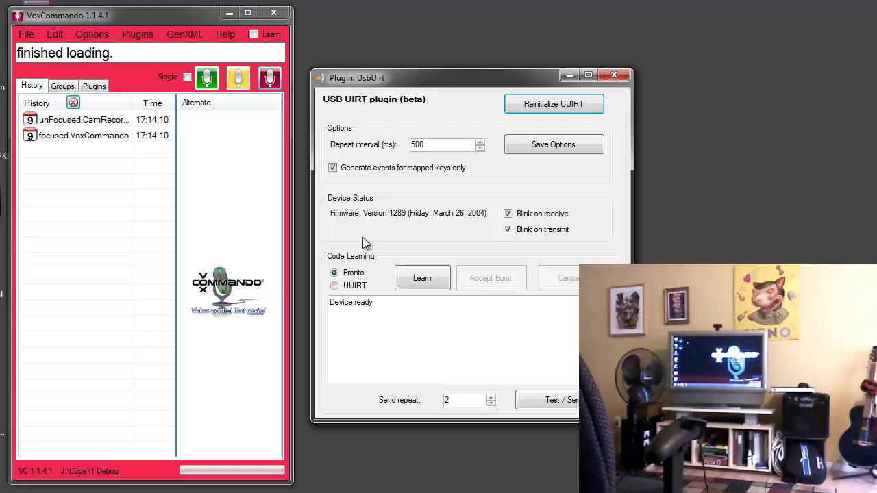
pyautogui.click(426, 280)
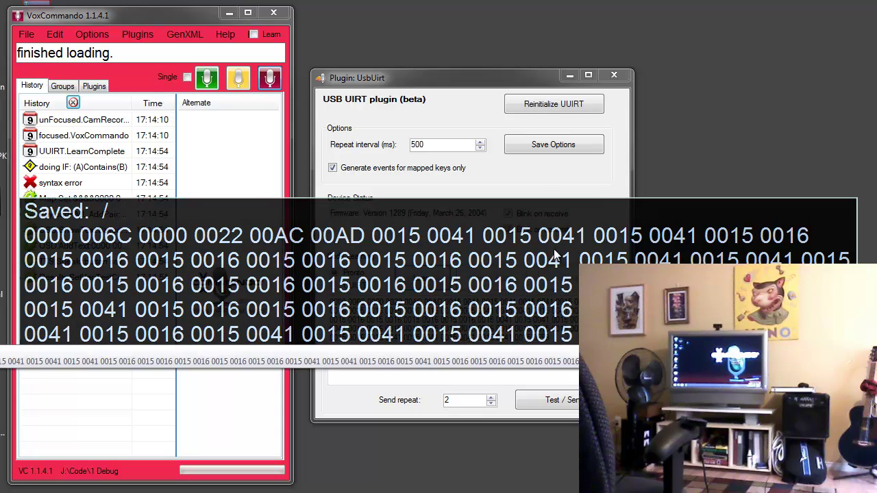
pyautogui.moveTo(463, 78); pyautogui.dragTo(459, 18)
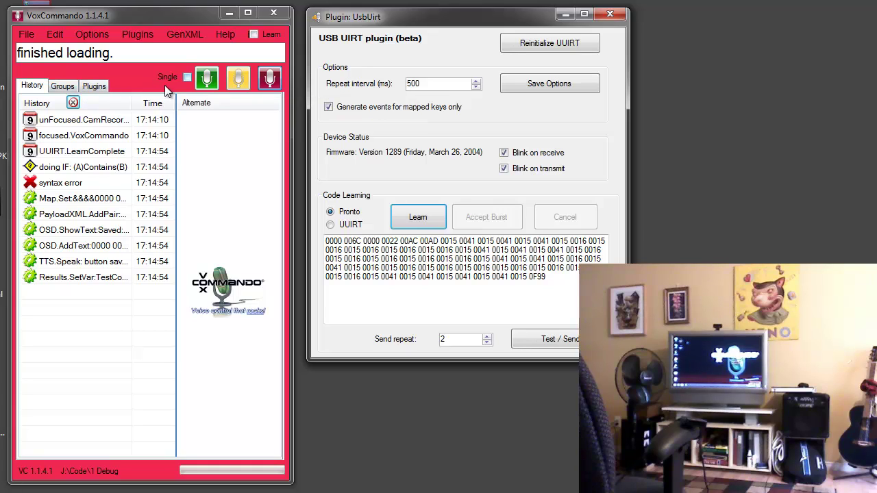
# Turn on voice listening to learn the TV's Power button into the uu_TV map, and turn listening off.
pyautogui.click(207, 81)
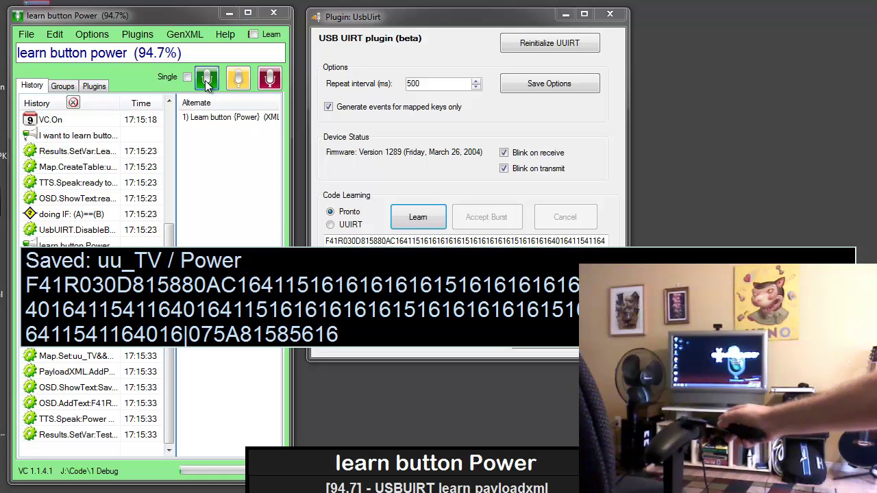
pyautogui.click(270, 79)
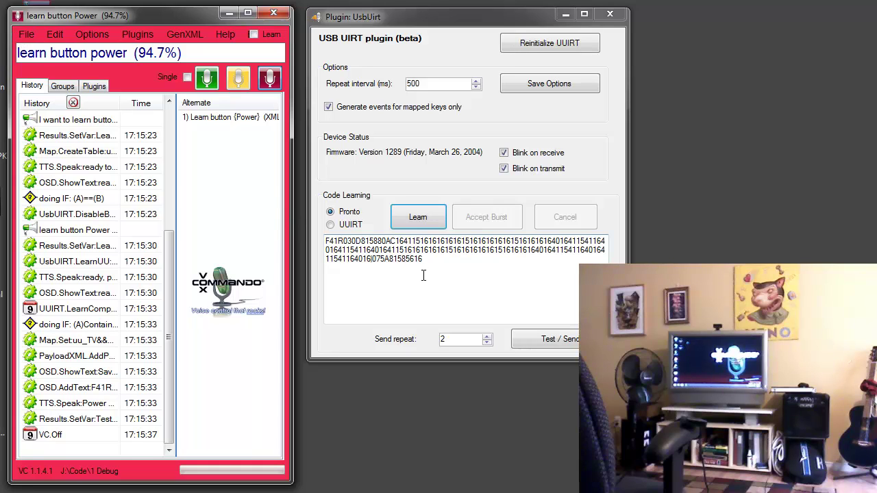
# Open the Map Editor on the uu_TV table and move it clear of the main window.
pyautogui.click(26, 36)
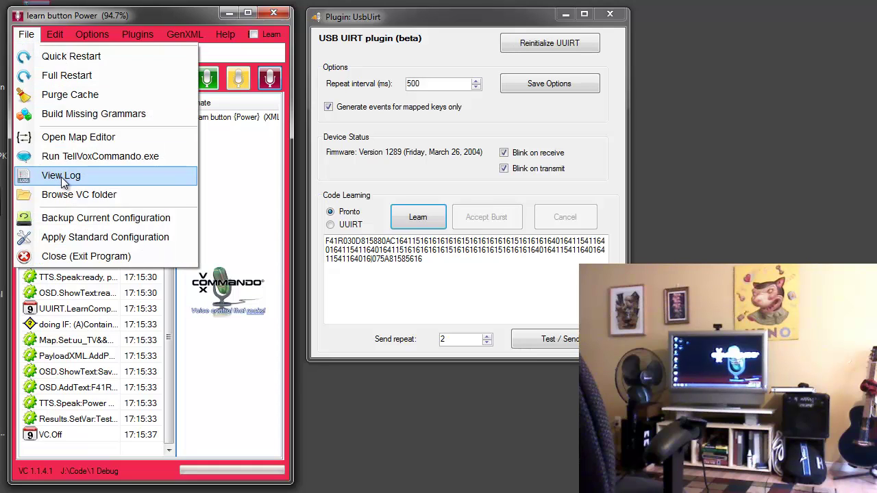
pyautogui.click(69, 141)
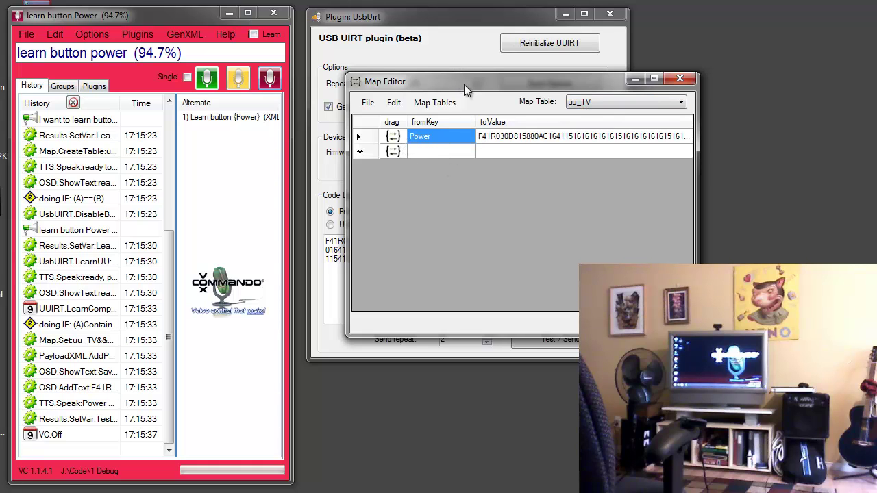
pyautogui.moveTo(463, 84); pyautogui.dragTo(335, 124)
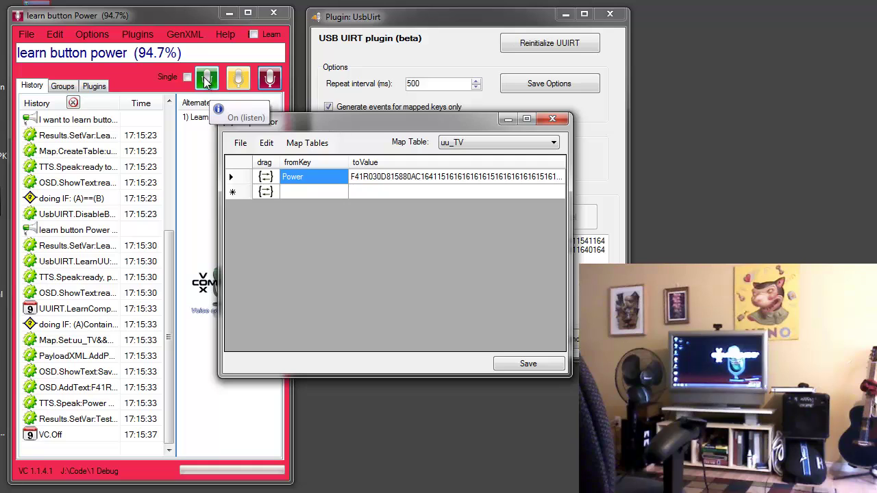
pyautogui.moveTo(301, 128); pyautogui.dragTo(593, 24)
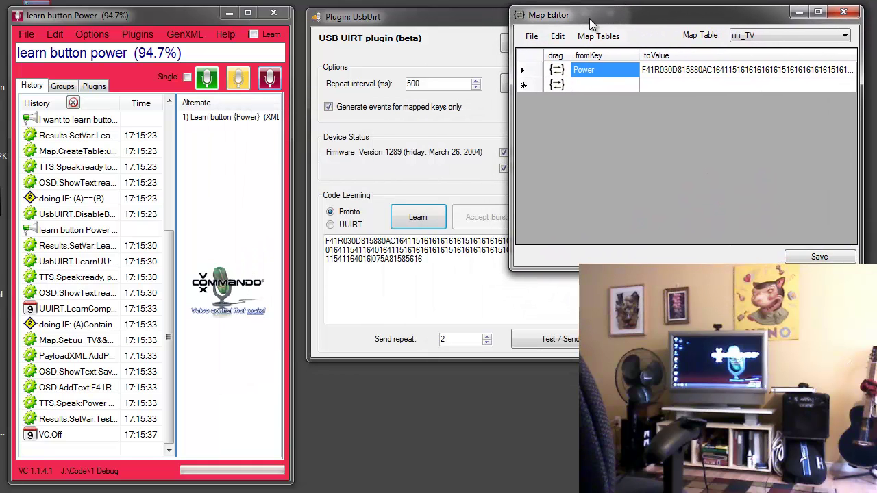
# Resume voice listening to learn the TV's Menu, Volume Up, Volume Down and Mute buttons, resizing the Map Editor to view their codes.
pyautogui.click(212, 82)
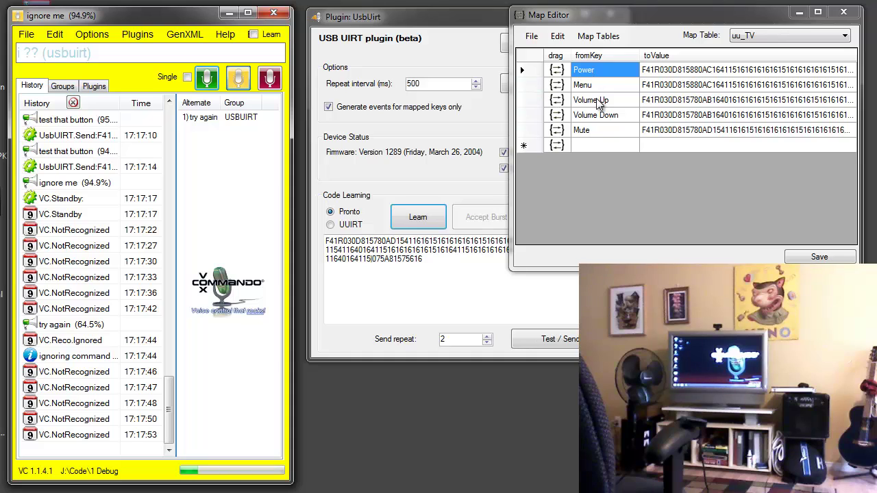
pyautogui.moveTo(509, 126); pyautogui.dragTo(92, 127)
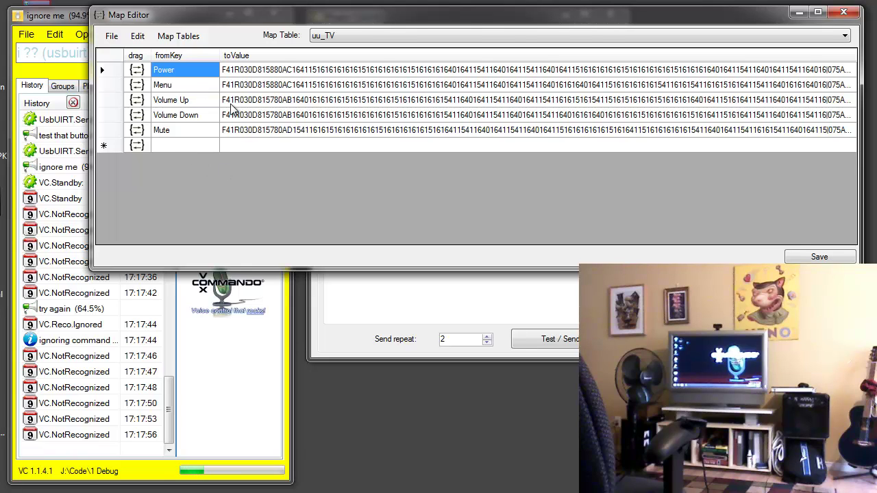
pyautogui.moveTo(89, 77); pyautogui.dragTo(381, 106)
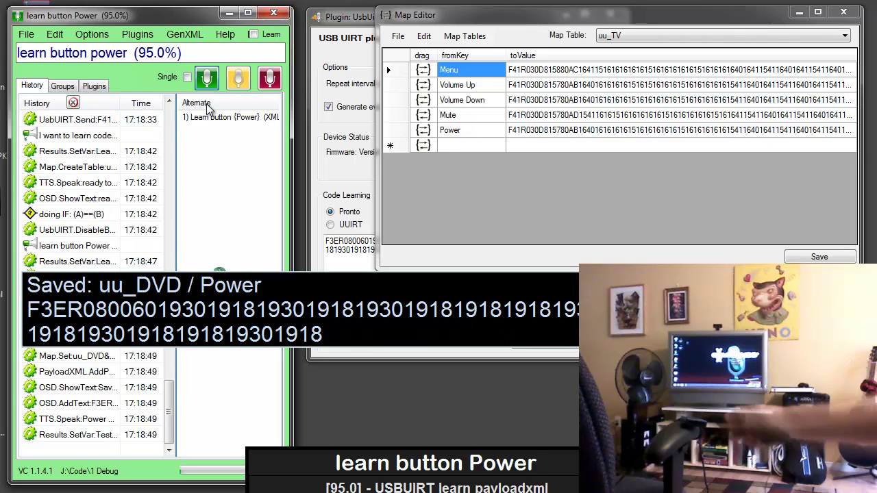
# Show the uu_DVD map table and learn the DVD player's Play button by voice.
pyautogui.click(663, 36)
pyautogui.click(661, 46)
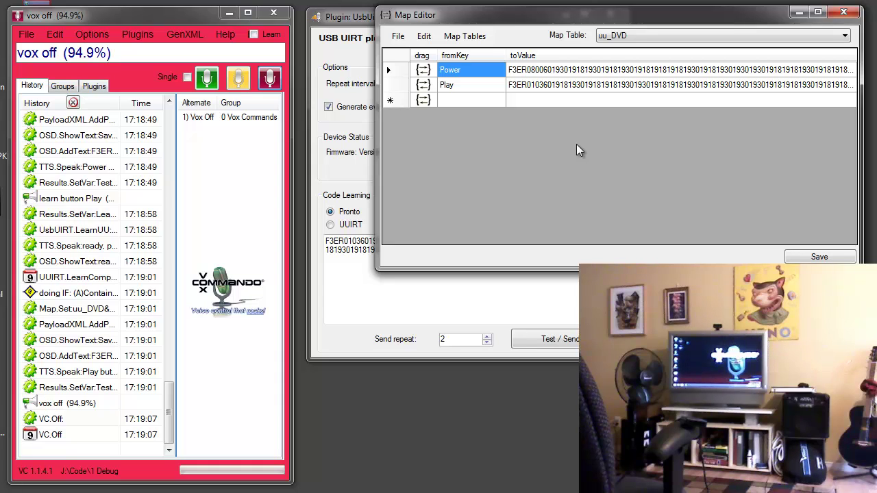
# Turn listening on to learn the fan's Power, speed and Timer buttons, and show the uu_Fan map table.
pyautogui.click(202, 87)
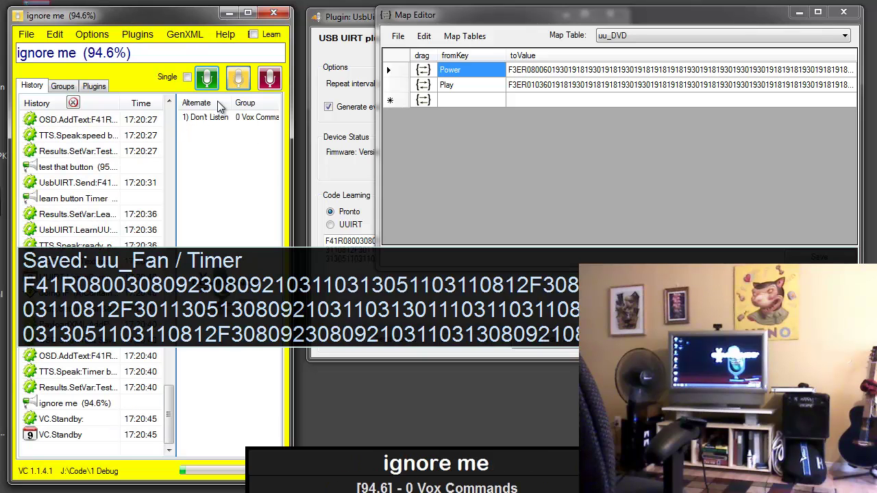
pyautogui.click(685, 35)
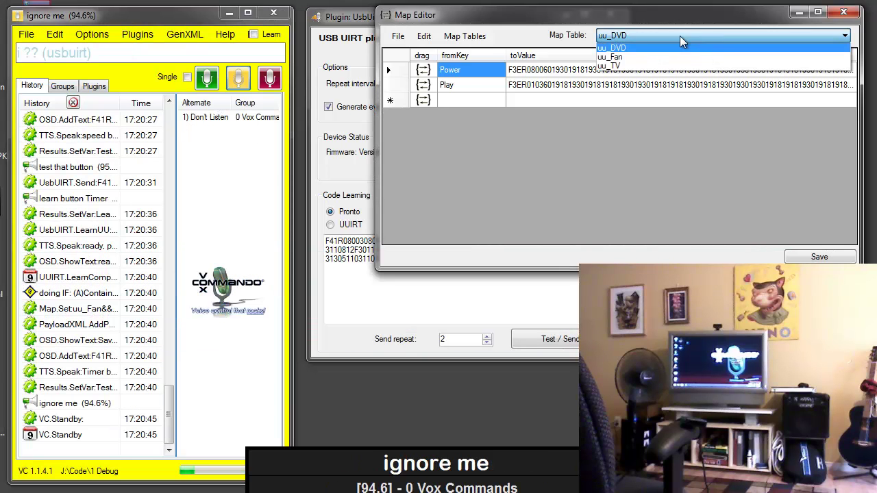
pyautogui.click(652, 55)
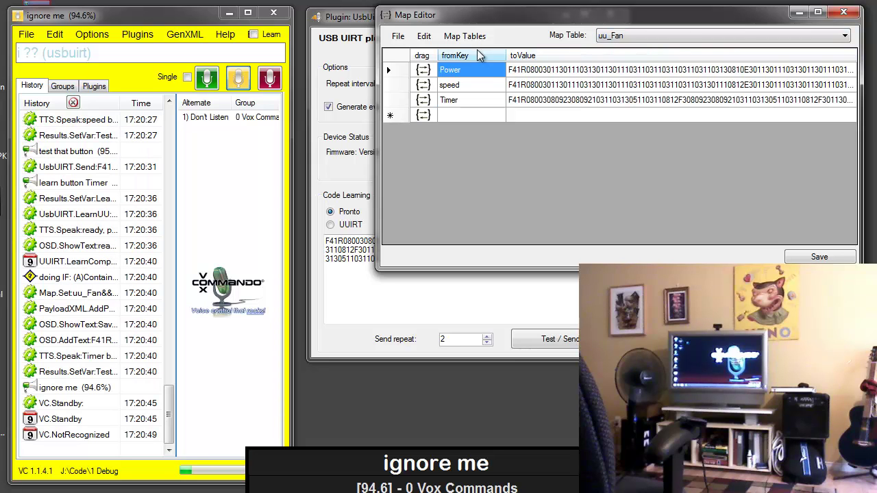
# Narrow the Map Editor, switch it to uu_TV, and learn the TV's Arrow Up, Down, Left and Right buttons by voice.
pyautogui.moveTo(374, 107); pyautogui.dragTo(404, 151)
pyautogui.click(675, 36)
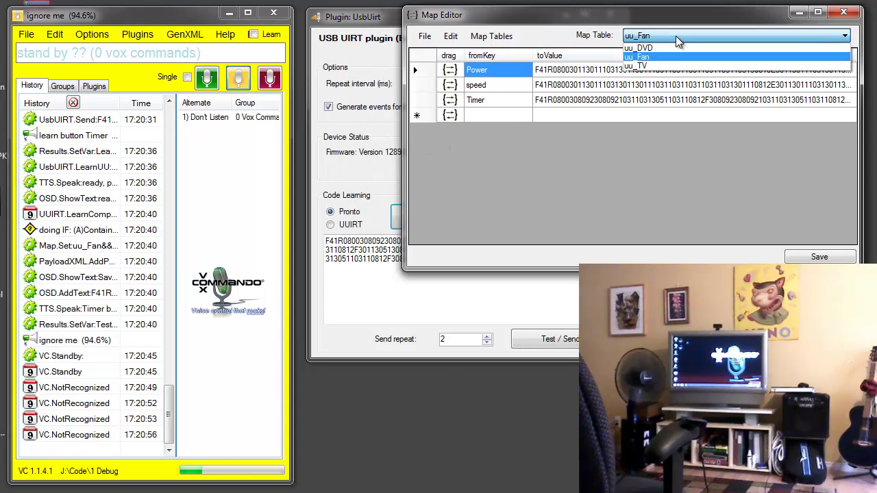
pyautogui.click(658, 67)
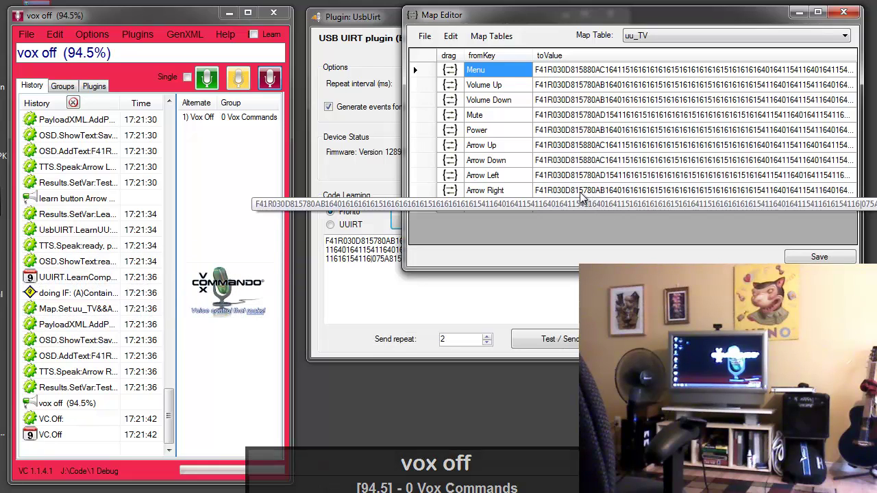
# Close the UsbUirt plugin window and open the voicecommands.xml command tree beside the Map Editor.
pyautogui.click(324, 25)
pyautogui.click(614, 16)
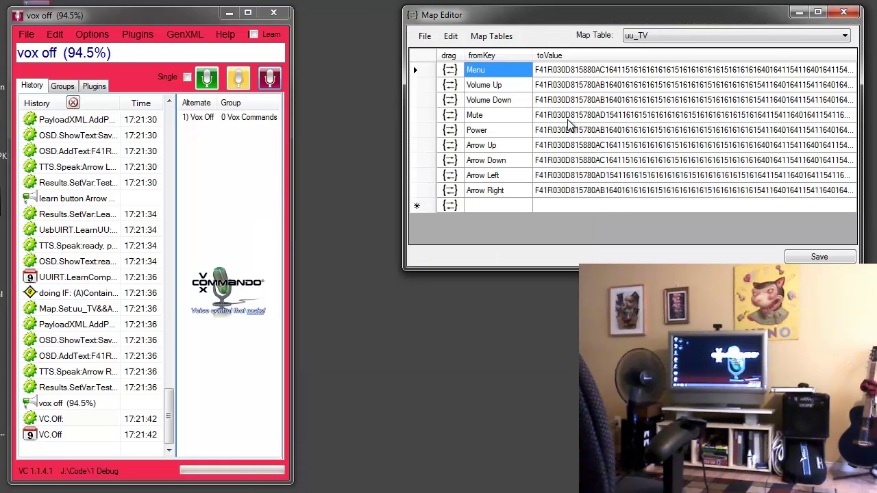
pyautogui.click(56, 35)
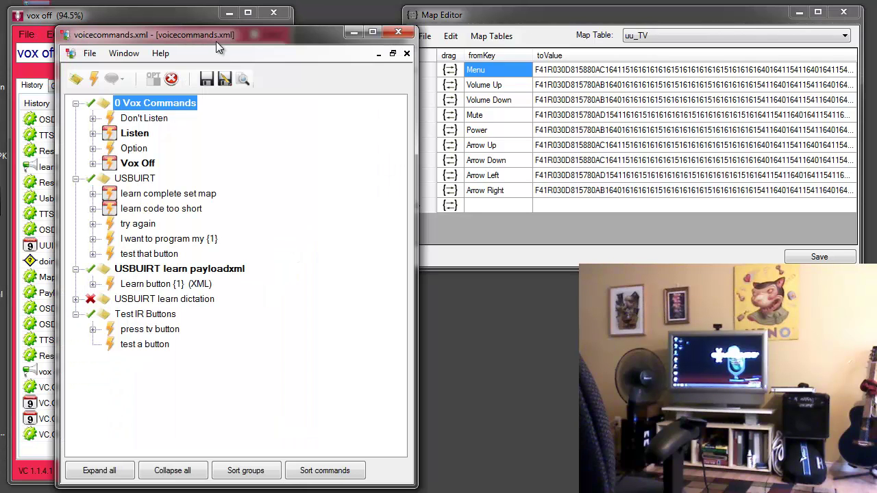
pyautogui.moveTo(313, 34); pyautogui.dragTo(289, 13)
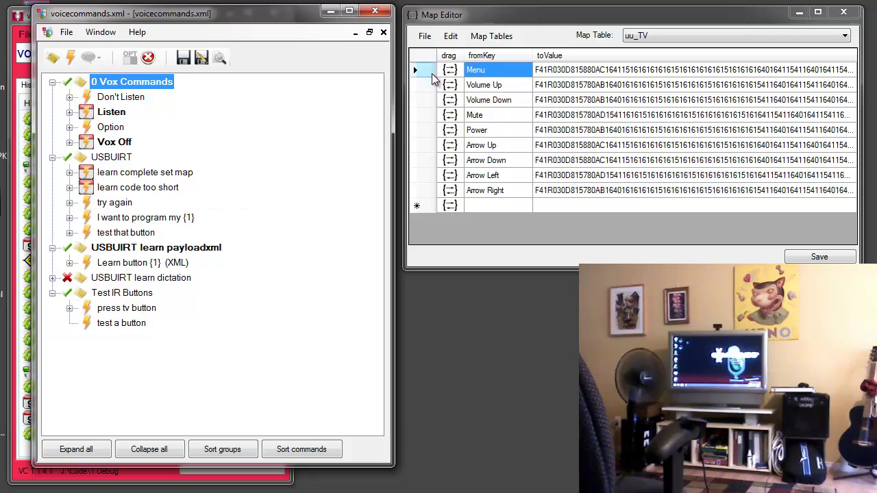
# In the "test a button" command, replace the UsbUIRT.Send action's IR code with {M:uu_TV.Menu} from the map table.
pyautogui.moveTo(113, 332)
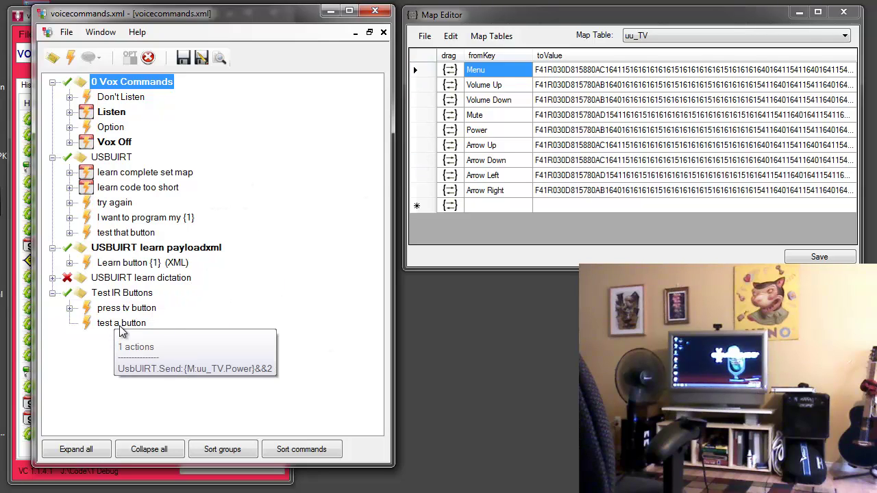
pyautogui.doubleClick(122, 329)
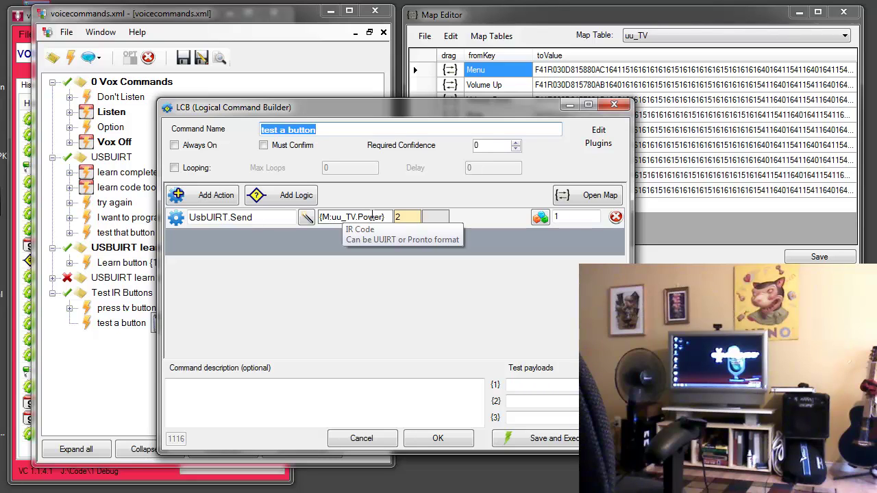
pyautogui.click(568, 68)
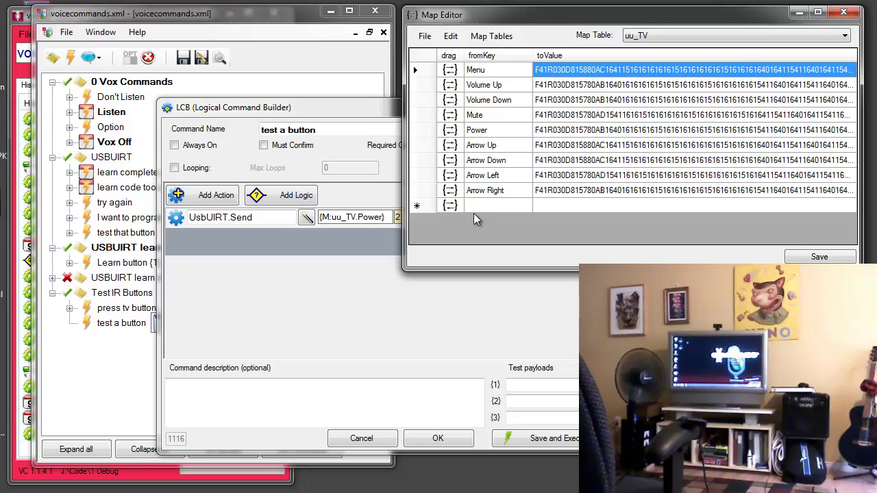
pyautogui.click(382, 221)
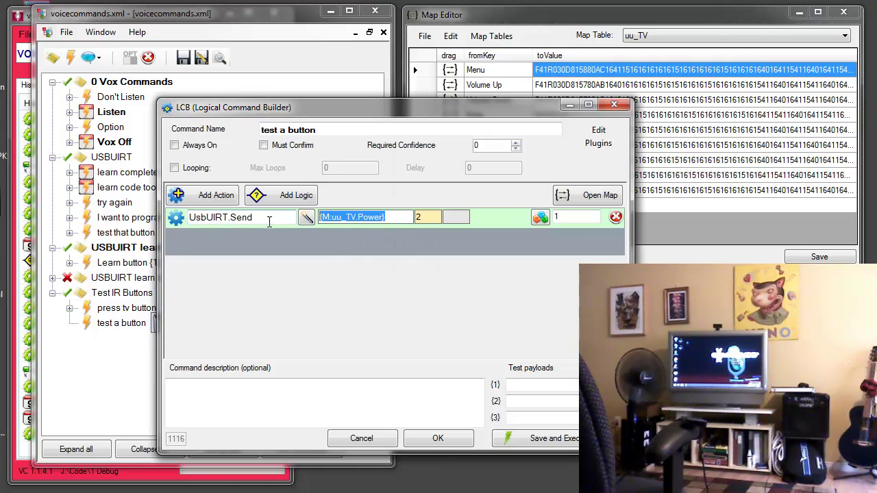
pyautogui.press('Delete')
pyautogui.moveTo(329, 107); pyautogui.dragTo(304, 131)
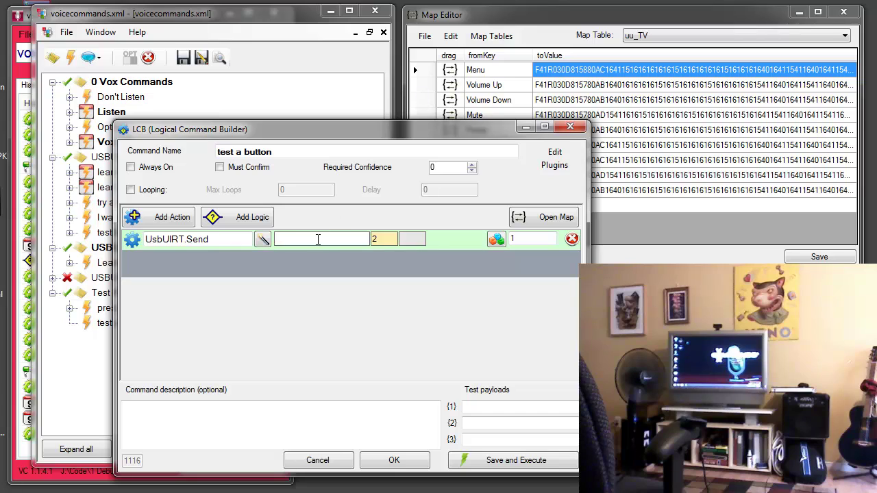
pyautogui.moveTo(450, 70); pyautogui.dragTo(297, 249)
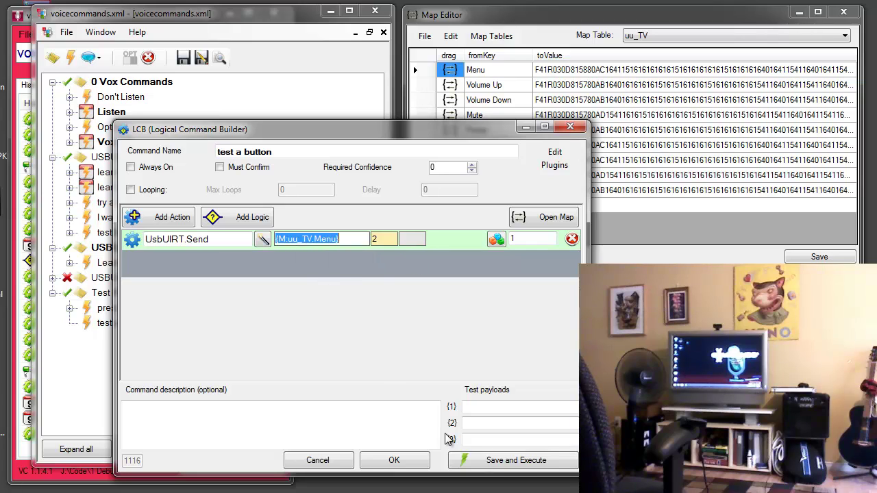
# Save and execute the "test a button" command twice to send the TV Menu code.
pyautogui.click(518, 466)
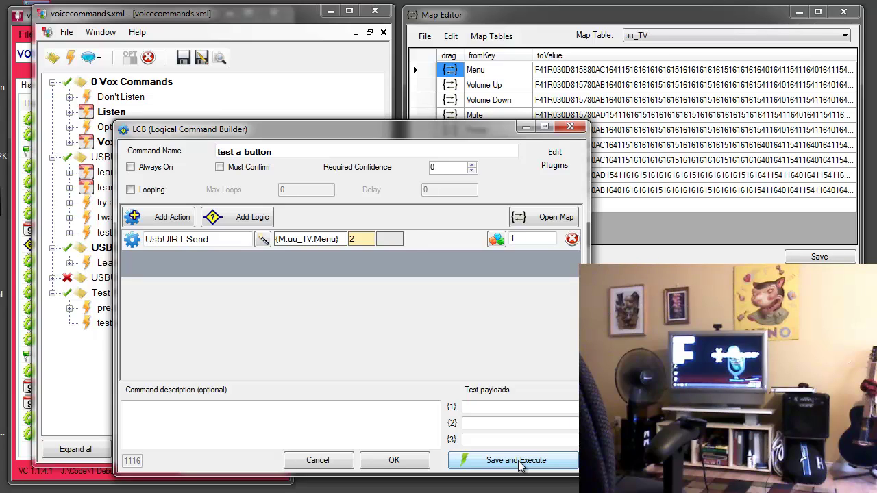
pyautogui.click(518, 466)
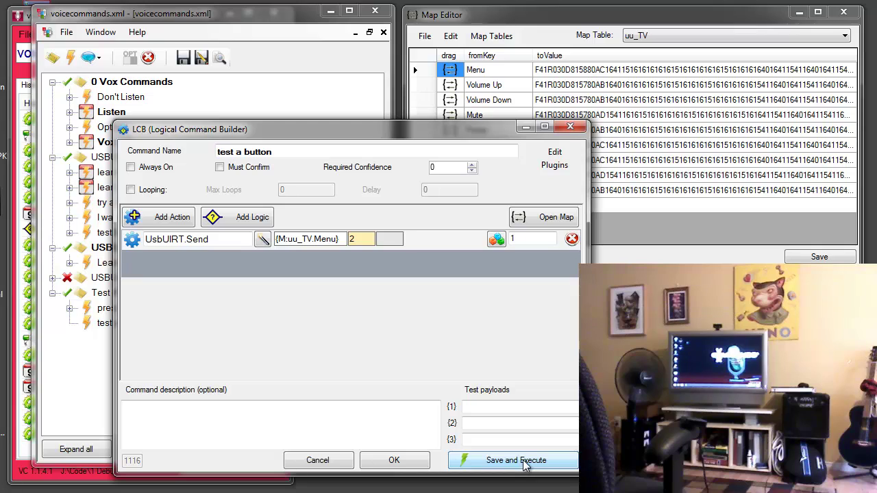
# Replace the UsbUIRT.Send action's code with {M:uu_TV.Volume Up} from the map table, and save and execute the command.
pyautogui.click(344, 239)
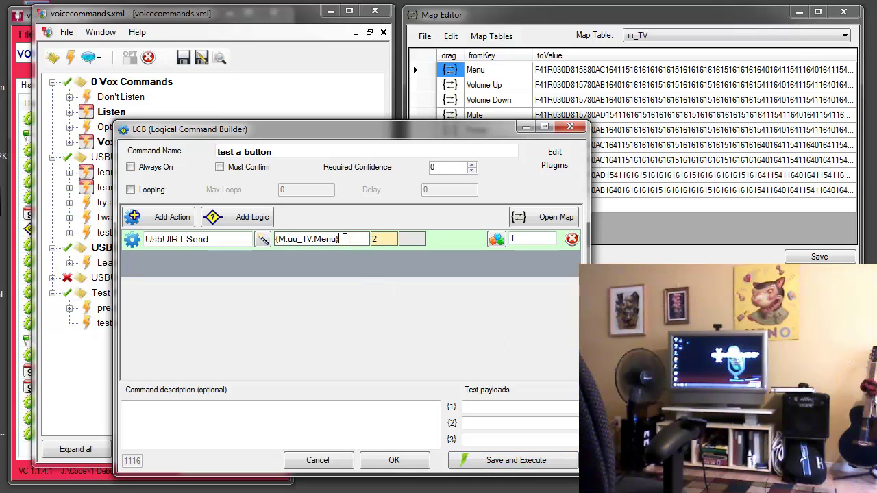
pyautogui.moveTo(343, 239); pyautogui.dragTo(205, 251)
pyautogui.press('BackSpace')
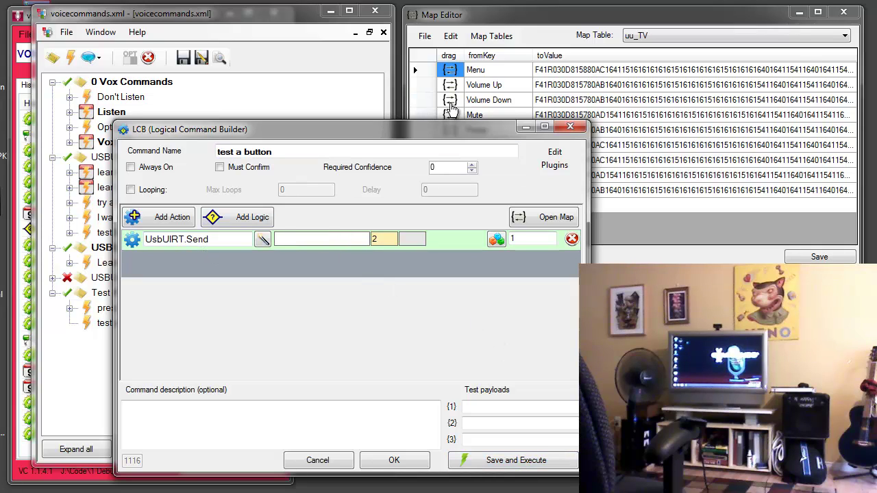
pyautogui.moveTo(451, 85); pyautogui.dragTo(293, 240)
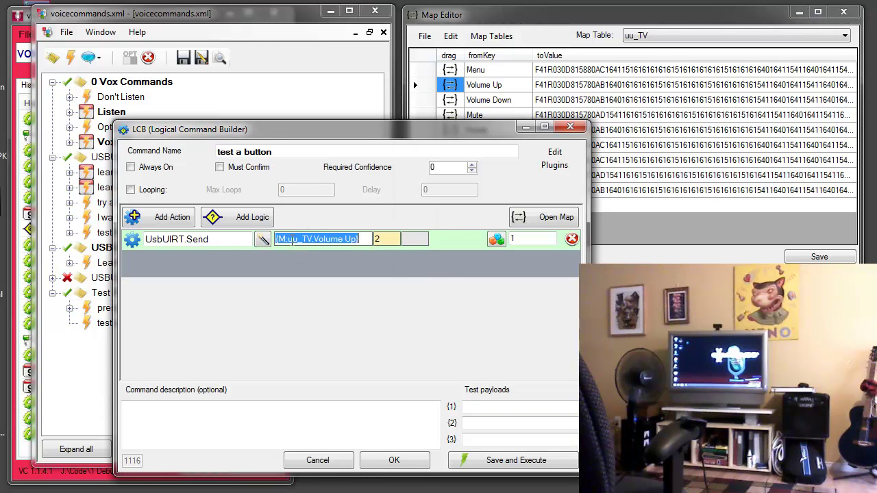
pyautogui.click(506, 461)
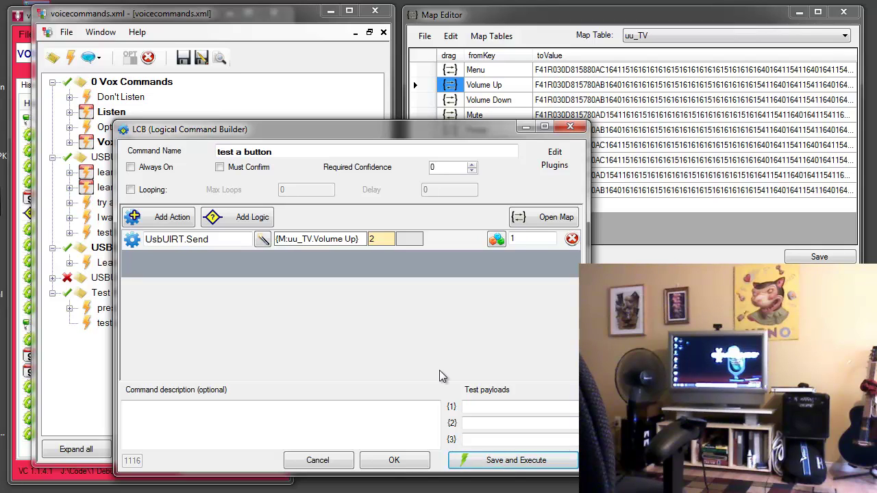
# Set the UsbUIRT.Send action's second parameter to 20 and save and execute the Volume Up command.
pyautogui.click(384, 238)
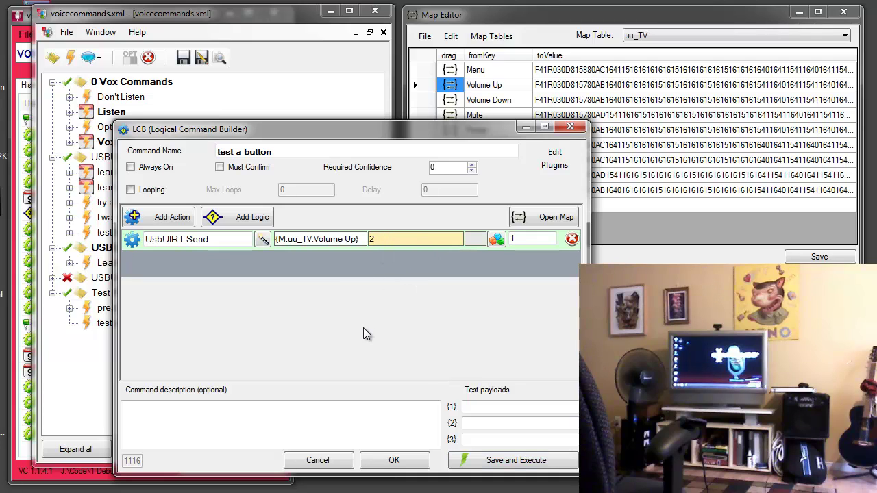
pyautogui.write('0')
pyautogui.press('Return')
pyautogui.click(519, 467)
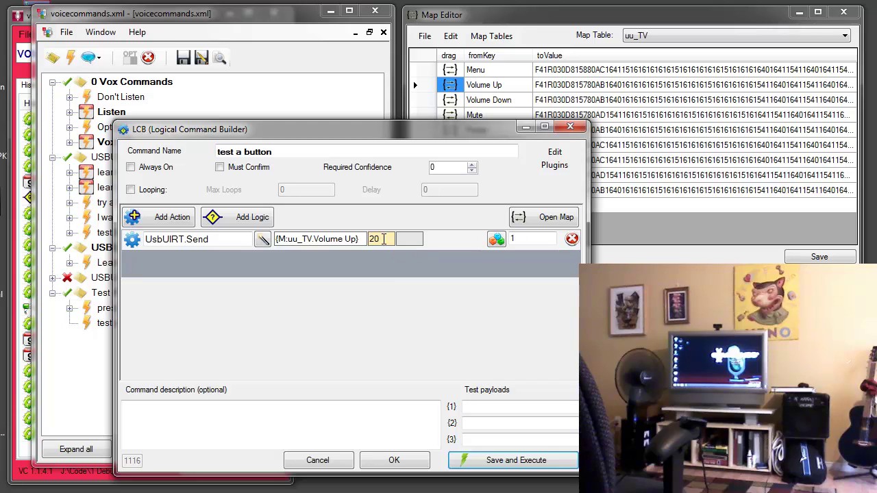
# Change the UsbUIRT.Send action's second parameter to 1, and finally set it to 2.
pyautogui.click(383, 239)
pyautogui.write('1')
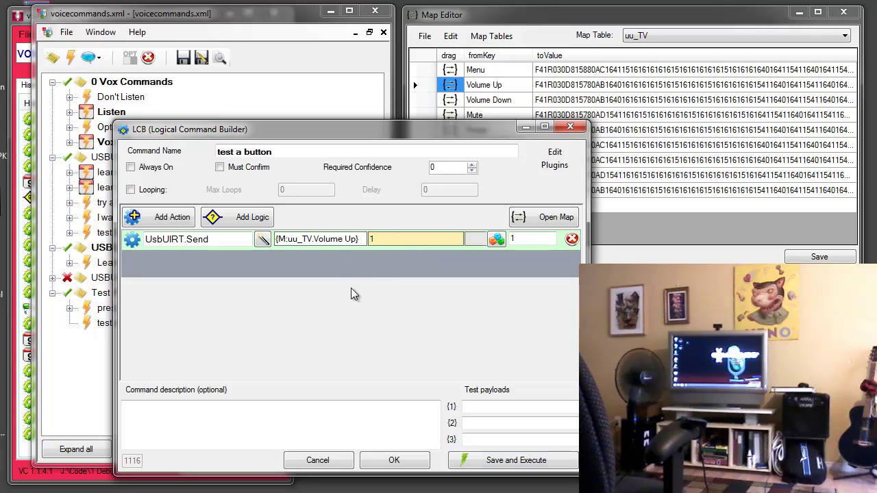
pyautogui.doubleClick(378, 239)
pyautogui.write('2')
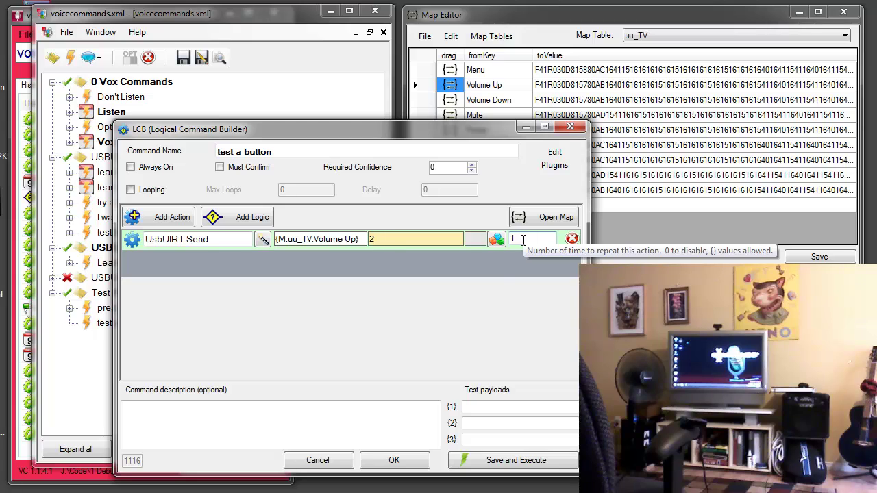
# Set the number of times the Volume Up action repeats to 5, and save and execute the command.
pyautogui.click(523, 239)
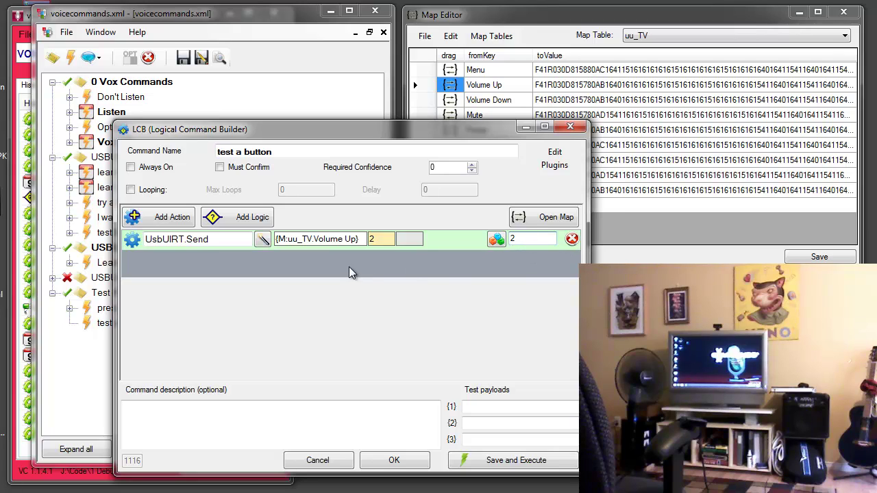
pyautogui.click(374, 239)
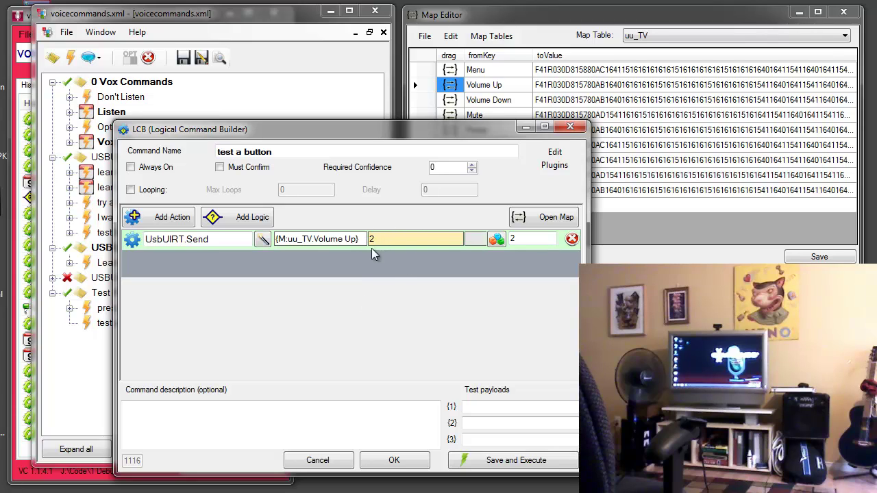
pyautogui.click(520, 238)
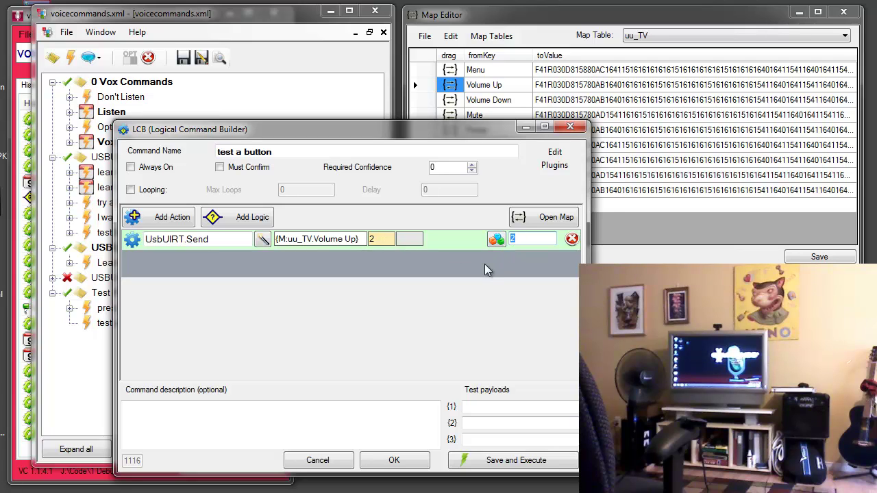
pyautogui.write('5')
pyautogui.click(517, 465)
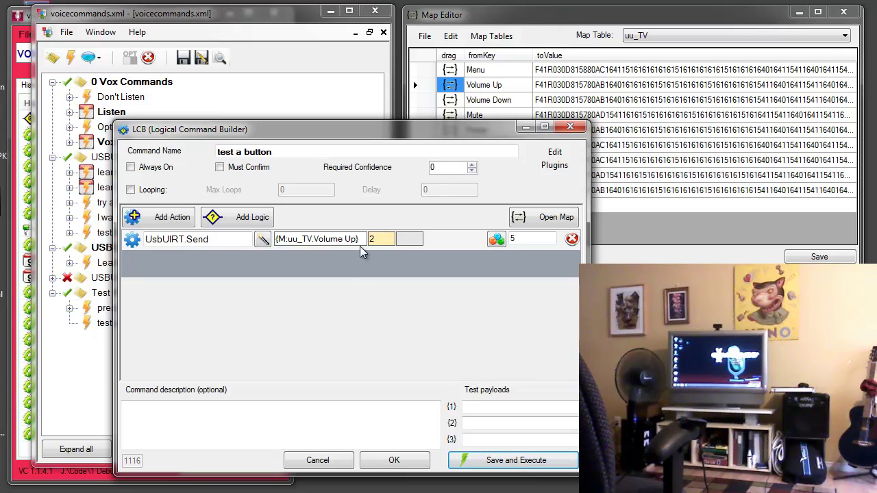
# Swap the action's code for {M:uu_TV.Volume Down} from the map table, save and execute it, and close the command builder.
pyautogui.moveTo(360, 239); pyautogui.dragTo(203, 229)
pyautogui.press('Delete')
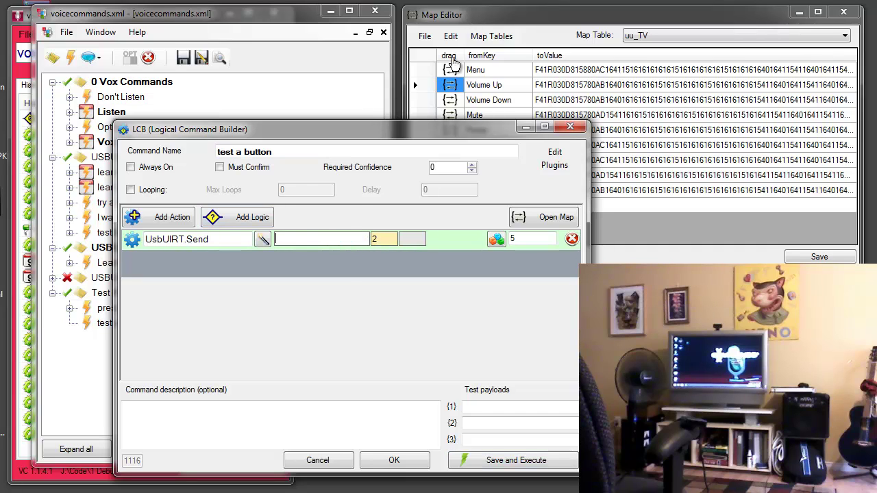
pyautogui.moveTo(450, 85); pyautogui.dragTo(295, 240)
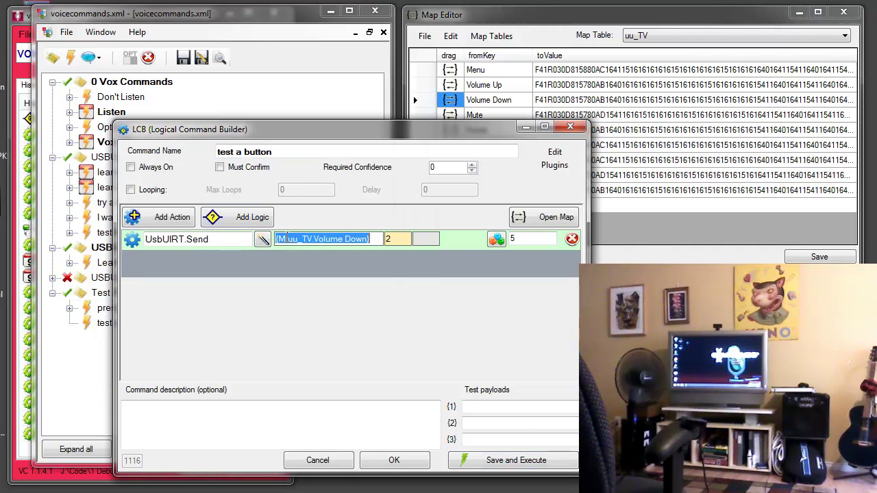
pyautogui.click(505, 467)
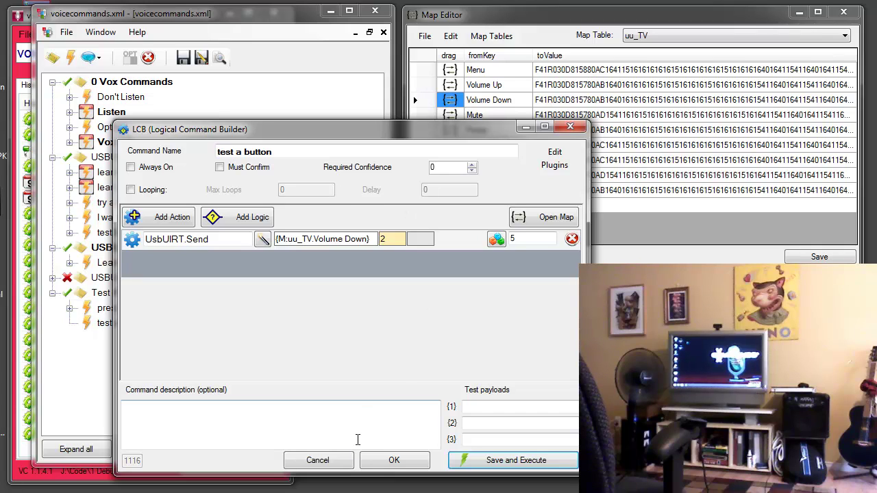
pyautogui.click(332, 465)
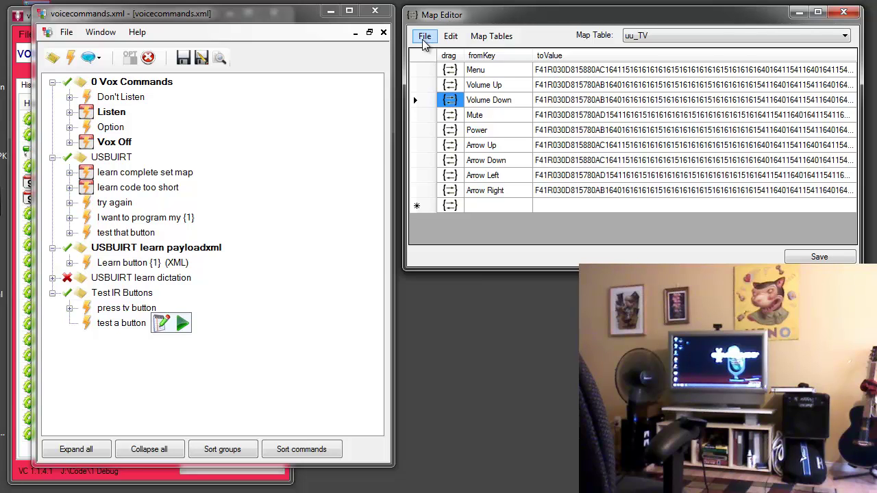
# Export the uu_TV map table as Key >> Phrase PayloadXML to a file named demoIRcodes, without subset matching.
pyautogui.click(426, 39)
pyautogui.moveTo(435, 70)
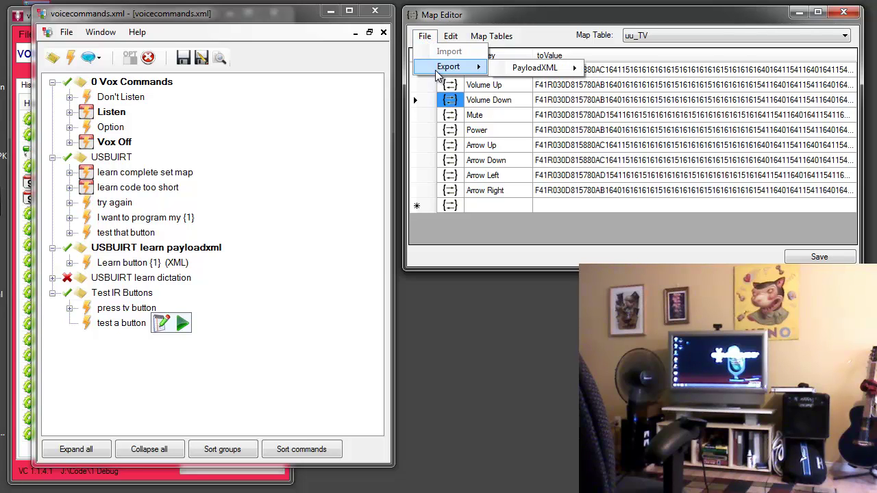
pyautogui.moveTo(538, 68)
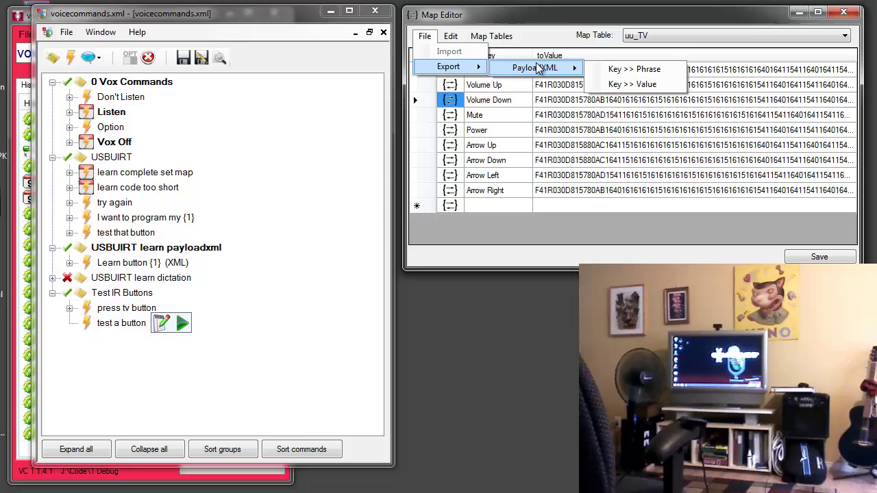
pyautogui.click(661, 70)
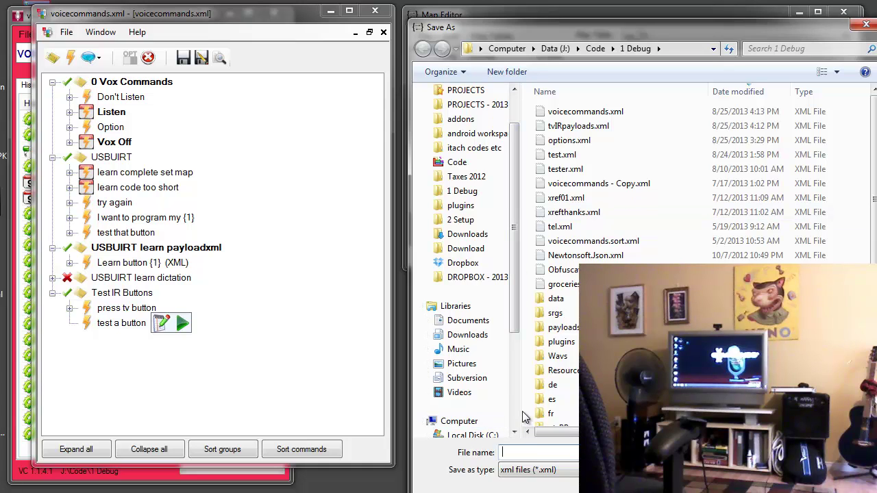
pyautogui.write('demoIRcodes')
pyautogui.press('Return')
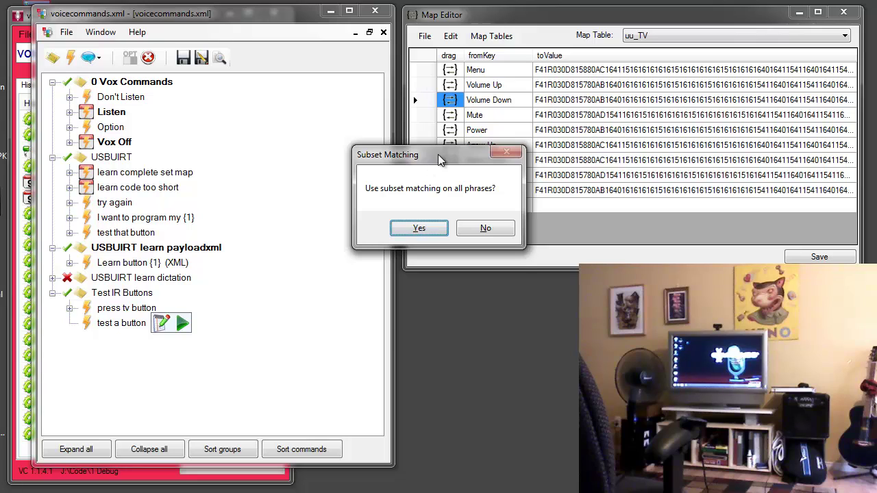
pyautogui.moveTo(432, 155); pyautogui.dragTo(375, 240)
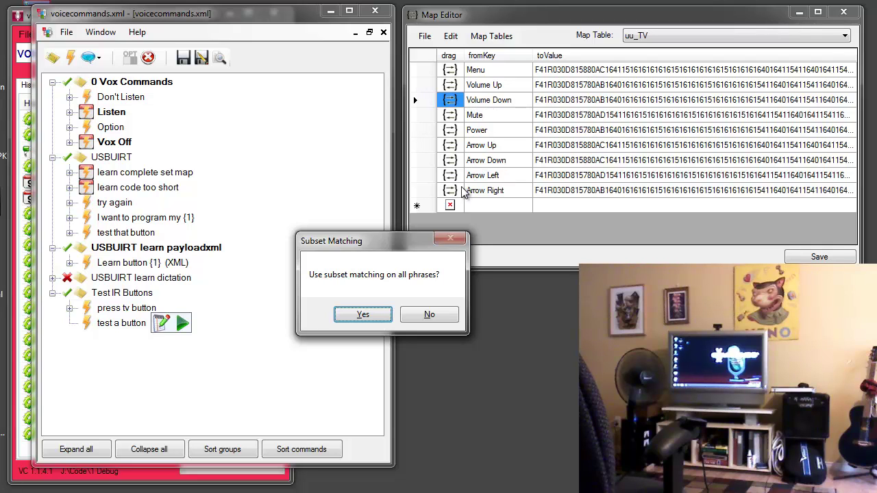
pyautogui.click(428, 316)
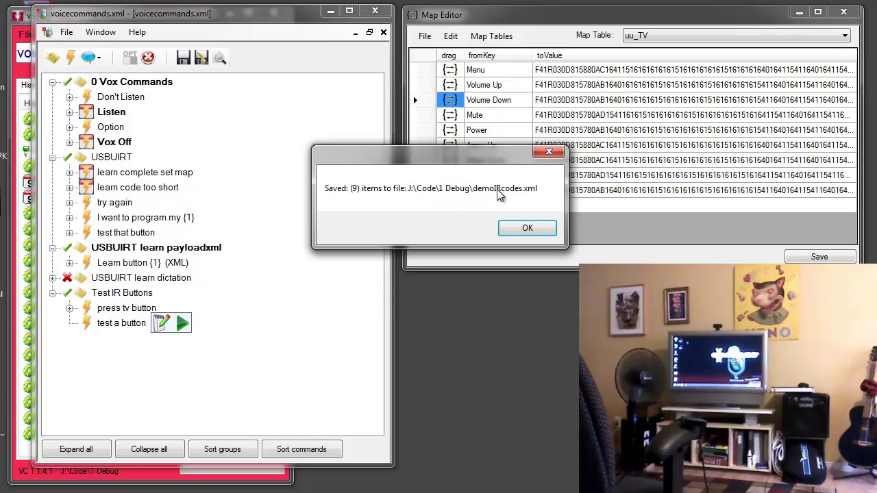
pyautogui.click(529, 230)
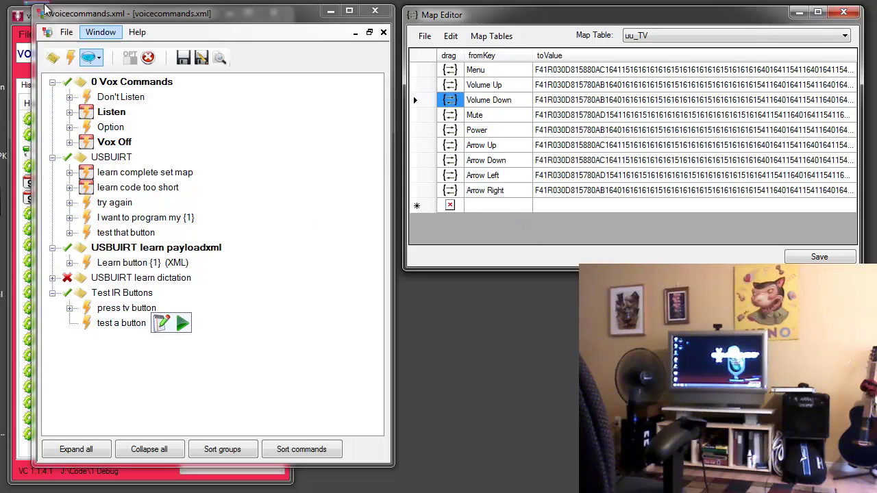
# Collapse the Test IR Buttons group and create a new group containing a command named "test TV ir payloads".
pyautogui.click(73, 59)
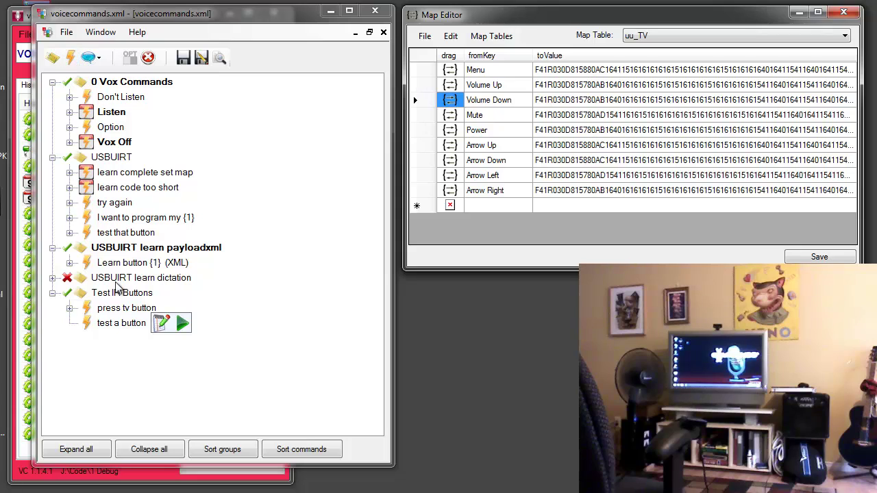
pyautogui.click(52, 294)
pyautogui.click(54, 58)
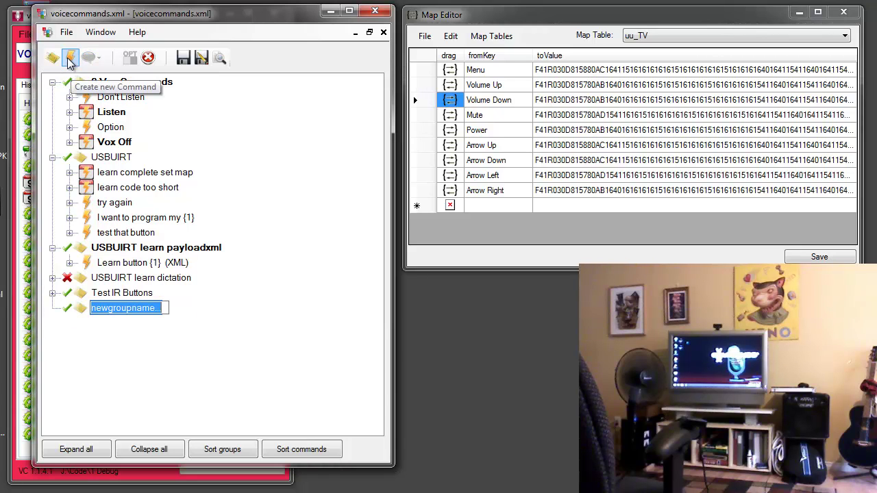
pyautogui.click(72, 59)
pyautogui.write('test ')
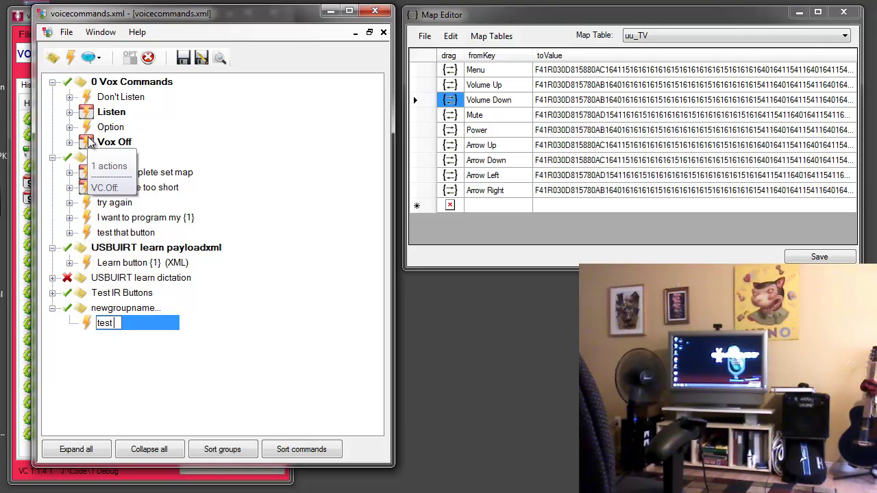
pyautogui.write('TV ir payloads')
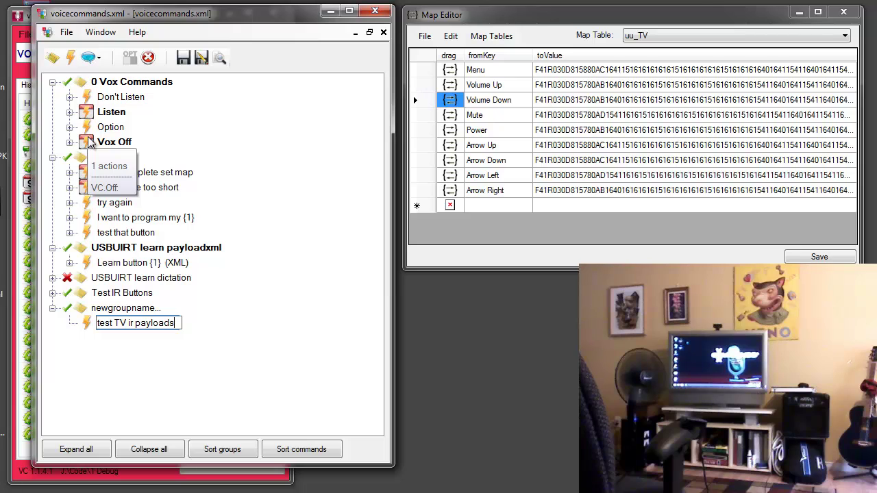
pyautogui.press('Return')
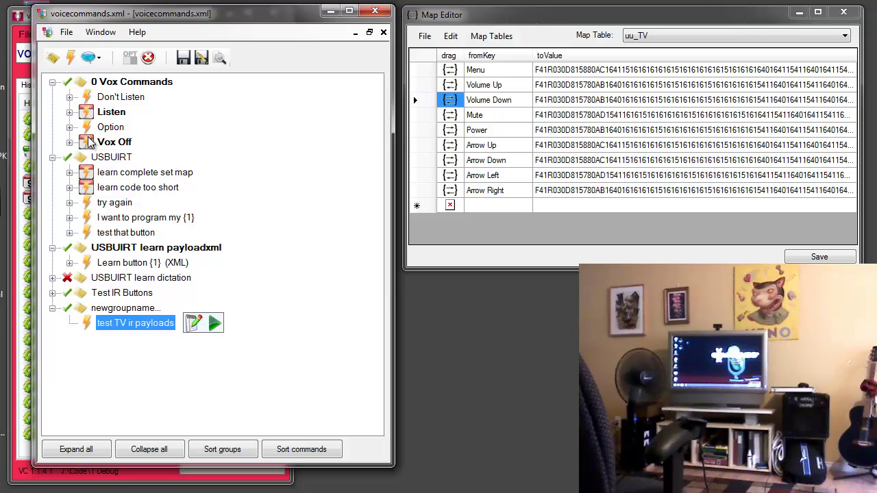
# Add the phrase "press tv button" to the "test TV ir payloads" command.
pyautogui.click(96, 57)
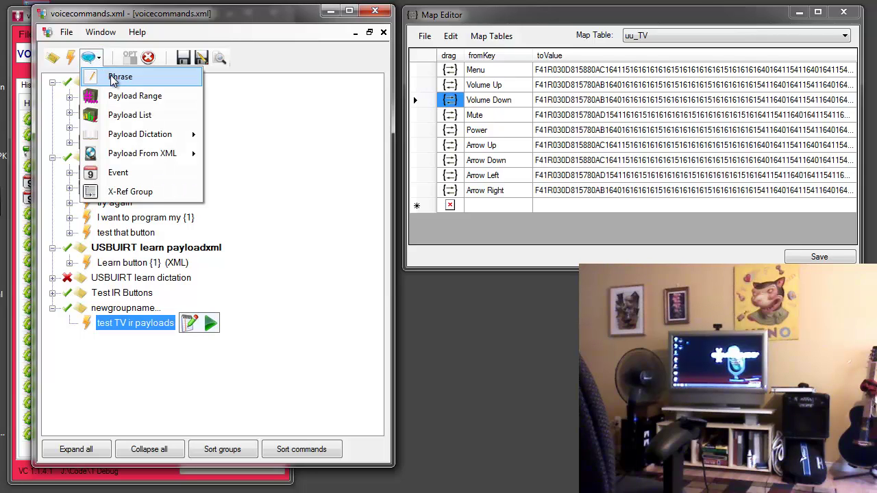
pyautogui.click(110, 76)
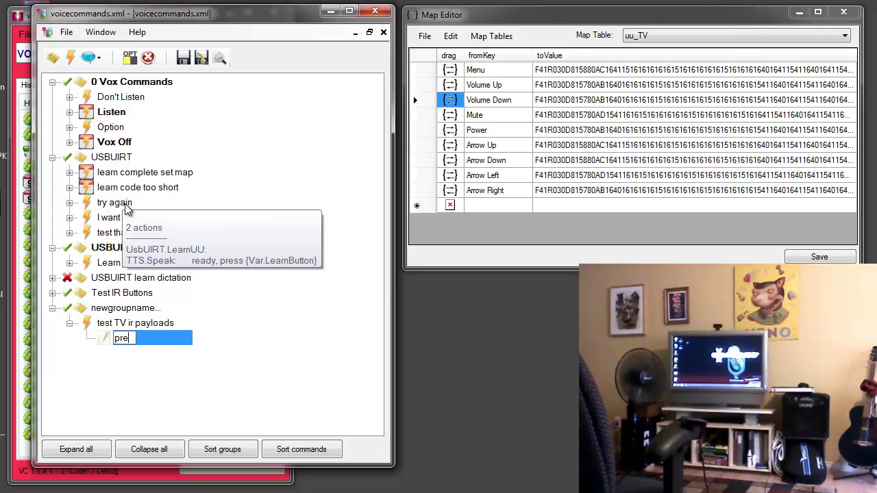
pyautogui.write('ss tv b')
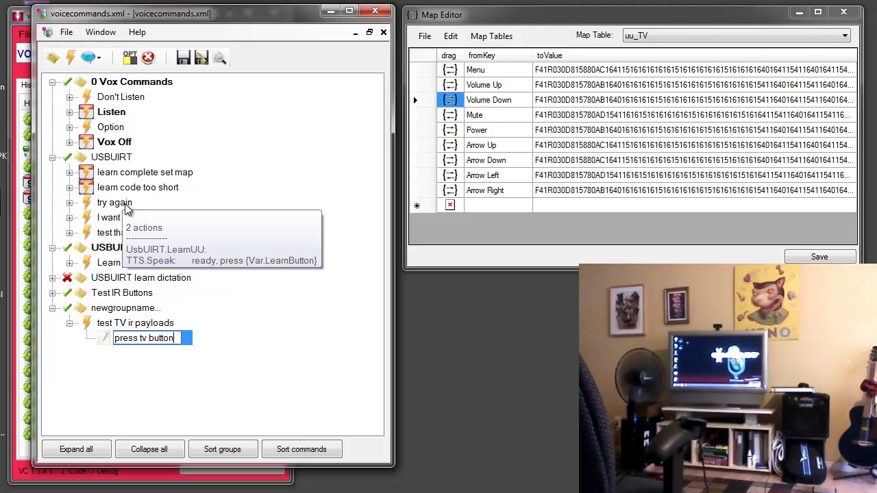
pyautogui.write('utton')
# Add a Value,Phrase payload from XML to the "test TV ir payloads" command.
pyautogui.click(144, 323)
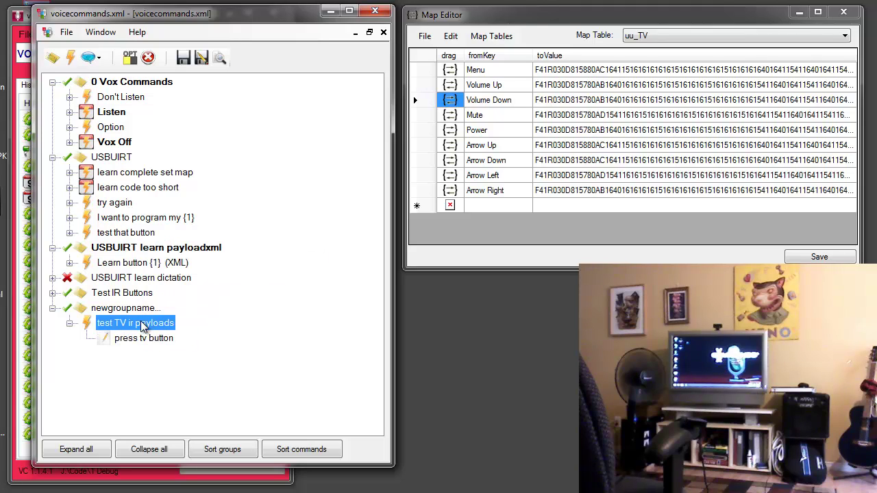
pyautogui.click(102, 62)
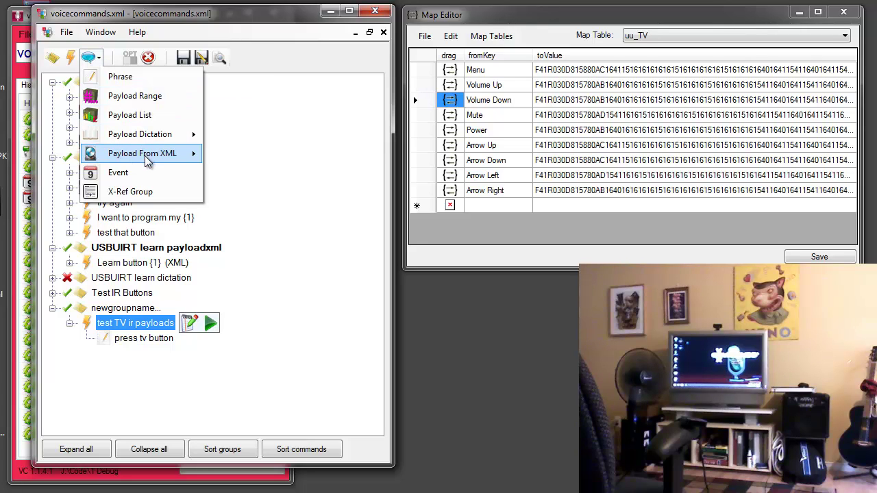
pyautogui.moveTo(148, 160)
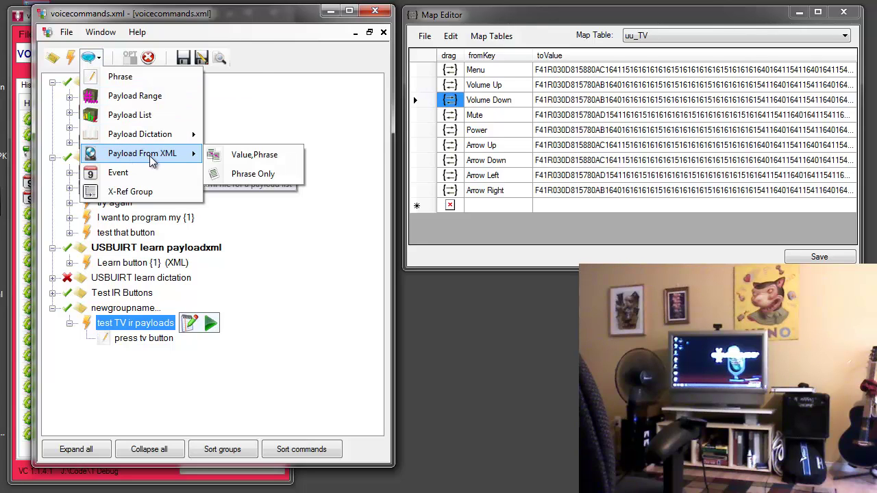
pyautogui.click(258, 154)
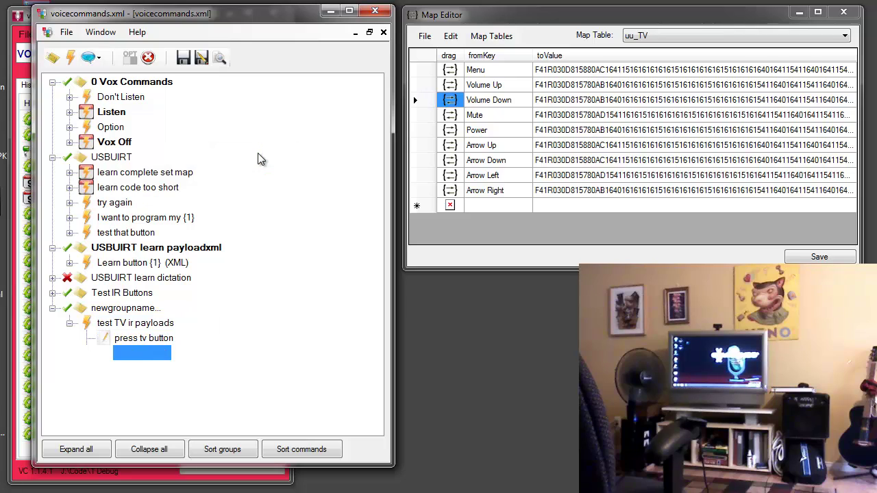
# Open the new Value,Phrase payload's properties and choose demoIRcodes.xml as its payload XML file.
pyautogui.doubleClick(131, 355)
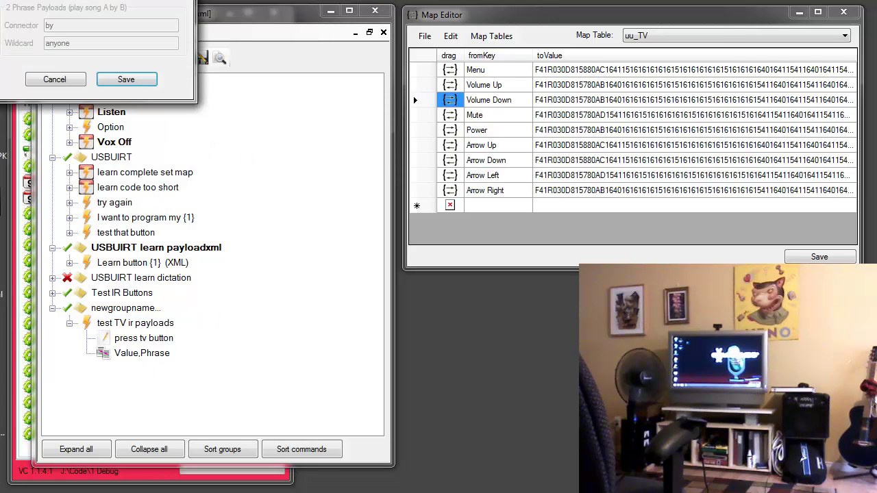
pyautogui.click(295, 191)
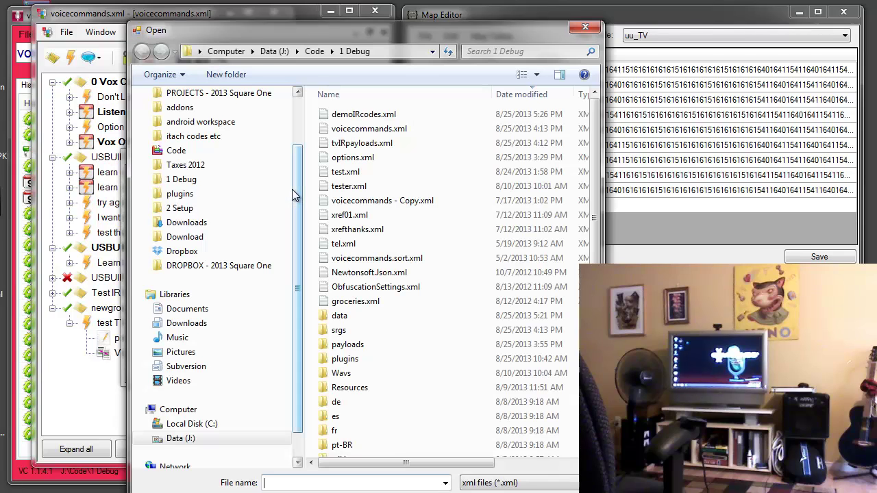
pyautogui.click(346, 117)
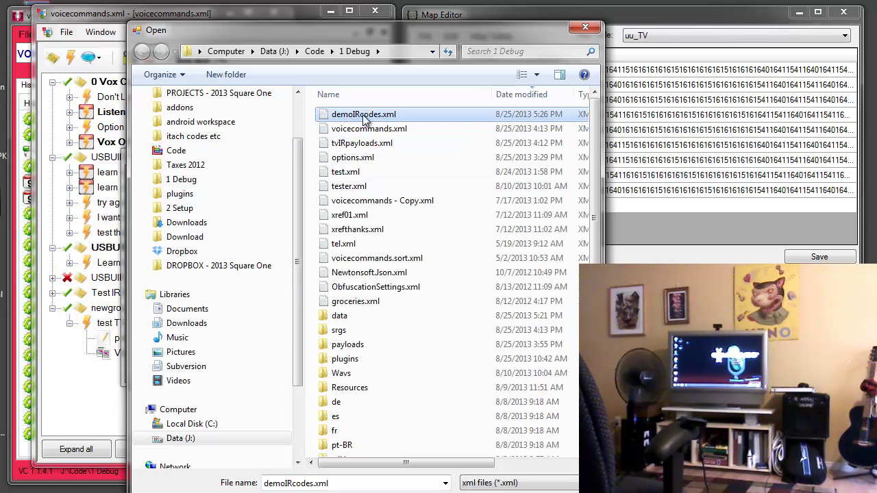
pyautogui.doubleClick(362, 117)
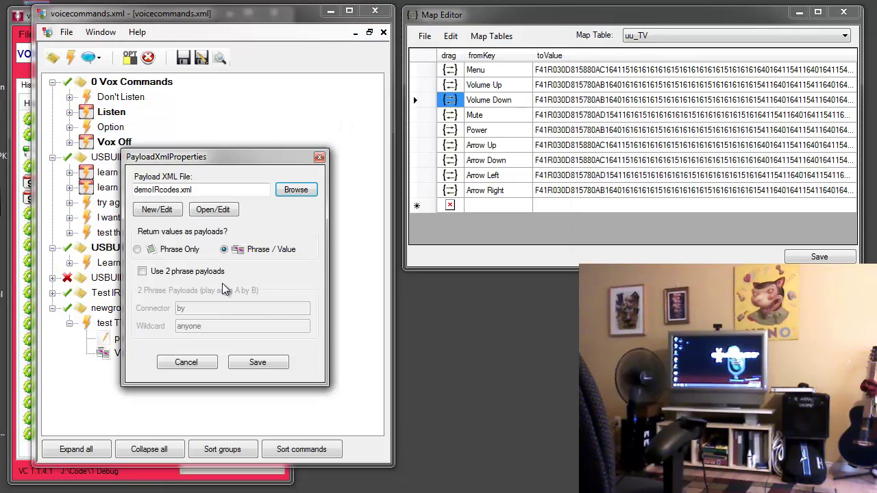
# Review demoIRcodes.xml in the payload editor with a wider Value column, save it, and save the payload properties.
pyautogui.click(214, 210)
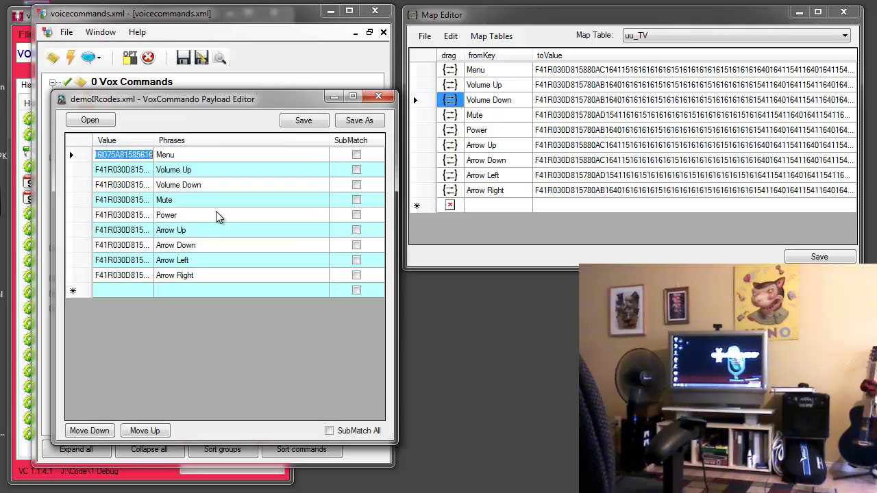
pyautogui.moveTo(198, 111); pyautogui.dragTo(291, 157)
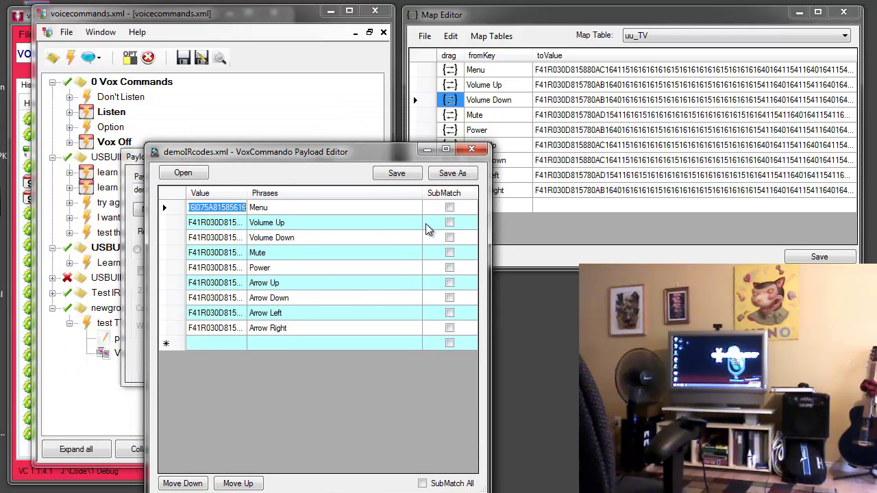
pyautogui.moveTo(381, 150); pyautogui.dragTo(316, 74)
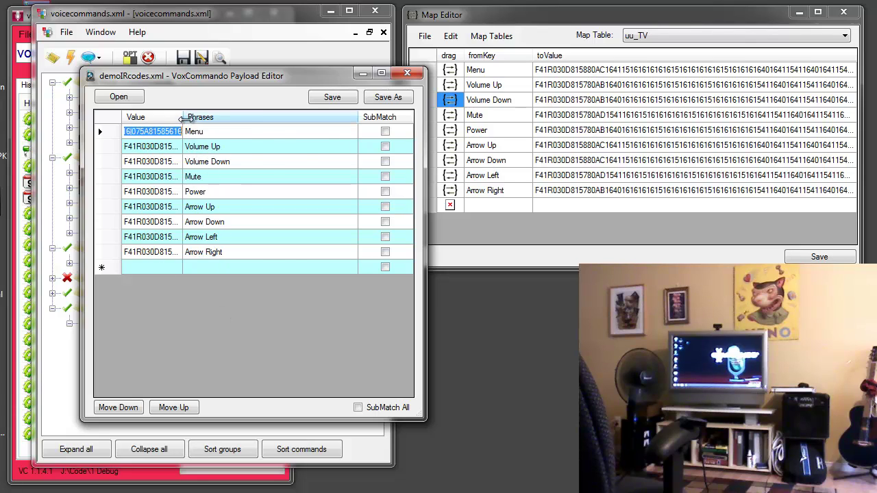
pyautogui.moveTo(182, 118); pyautogui.dragTo(262, 118)
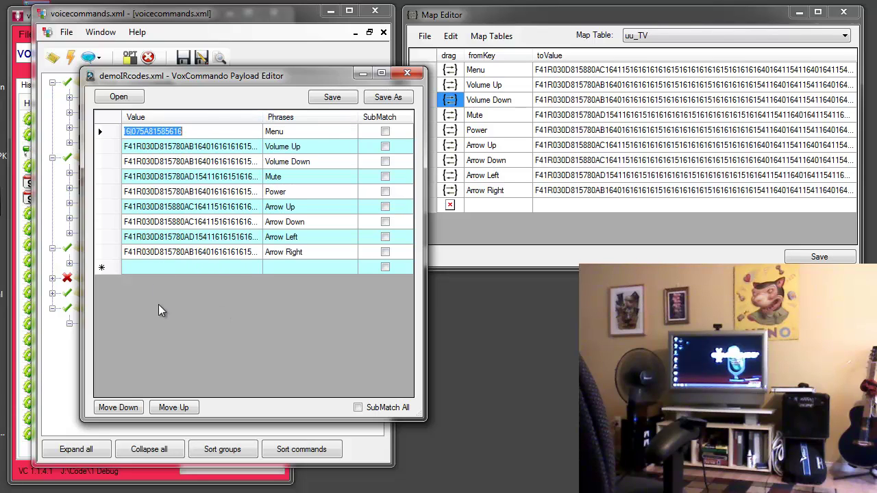
pyautogui.click(207, 146)
pyautogui.click(333, 97)
pyautogui.click(257, 363)
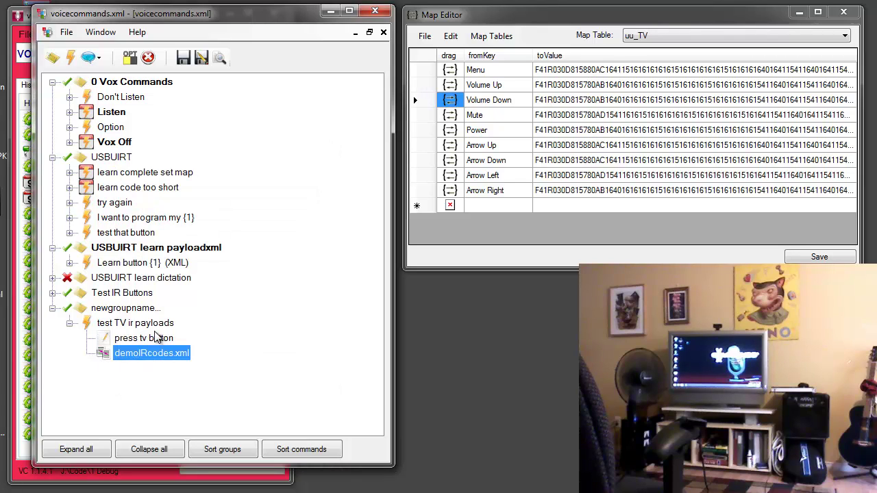
# Save and close the command tree, and turn listening on for a voice test of "press tv button" with Menu and Mute before switching it off.
pyautogui.click(116, 326)
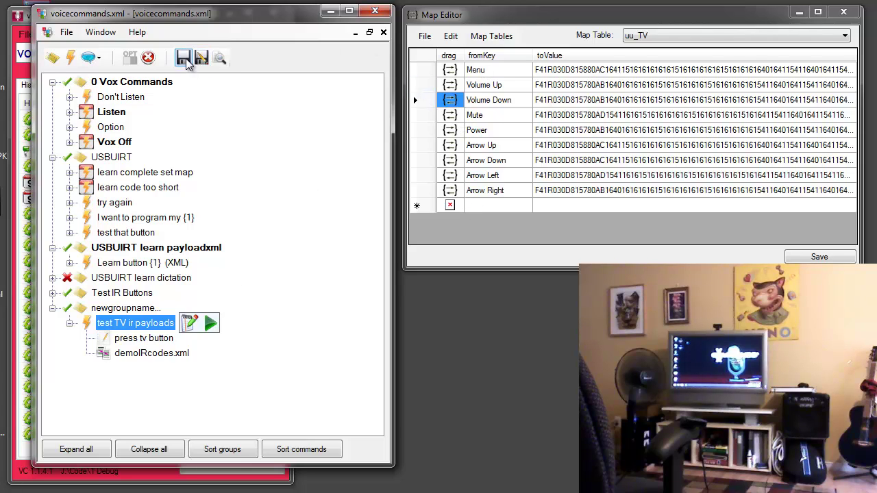
pyautogui.click(375, 12)
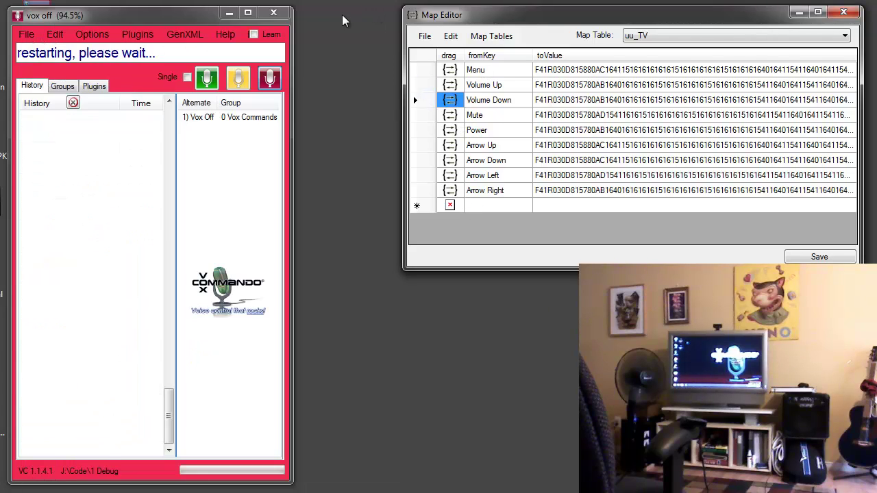
pyautogui.click(204, 78)
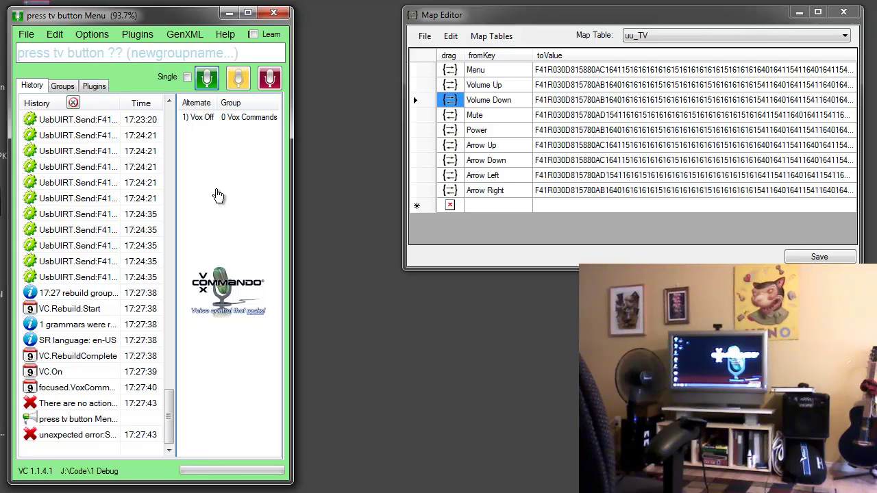
pyautogui.click(273, 81)
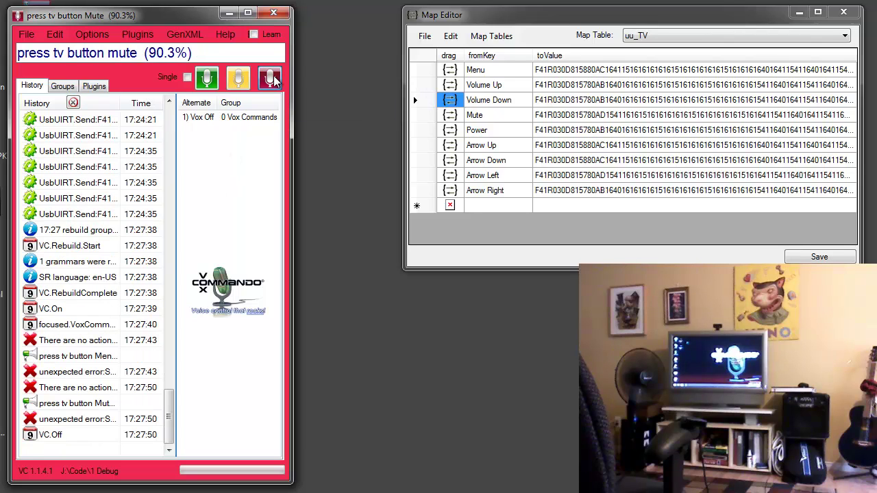
# Reopen the command tree and add a UsbUIRT.Send action to the "test TV ir payloads" command.
pyautogui.click(54, 34)
pyautogui.click(89, 322)
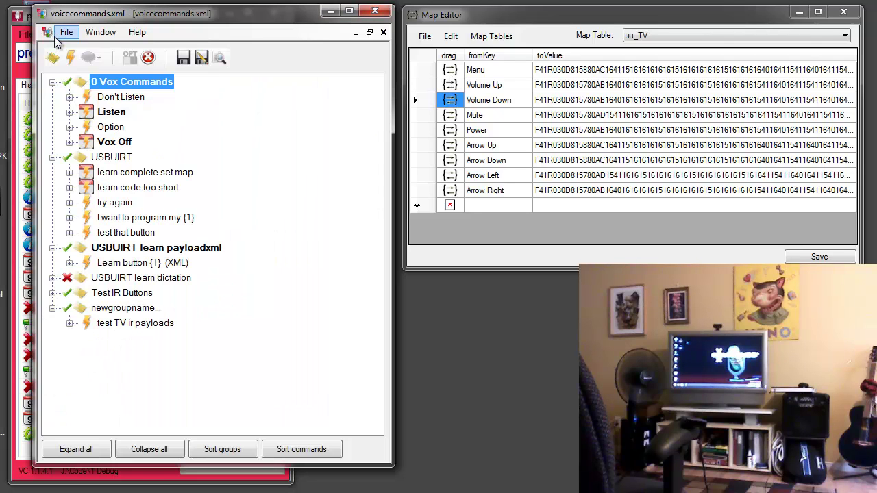
pyautogui.click(69, 322)
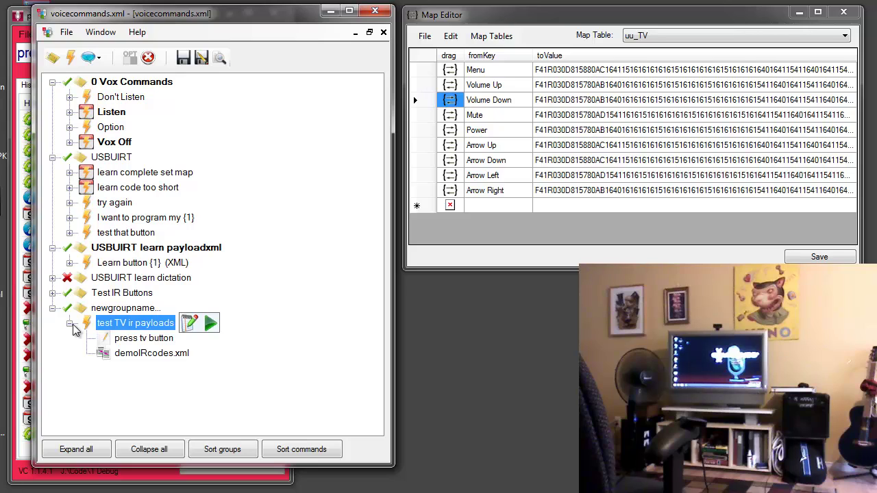
pyautogui.doubleClick(133, 321)
pyautogui.click(174, 249)
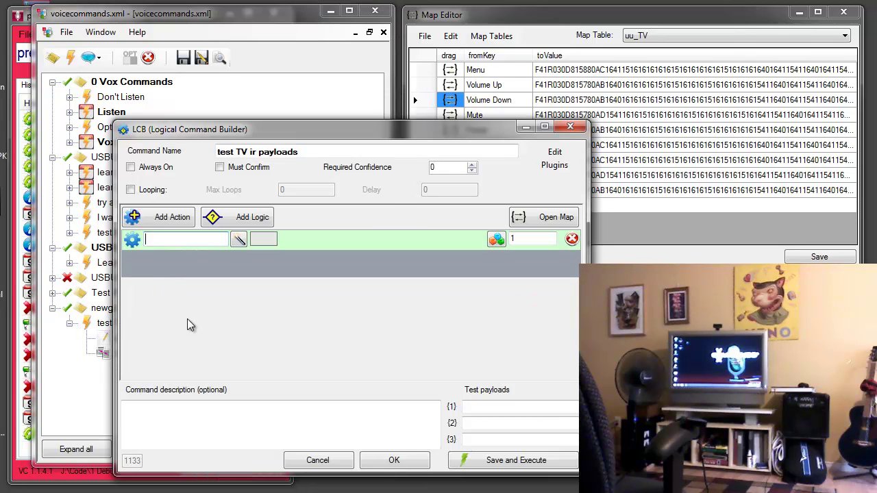
pyautogui.write('uu')
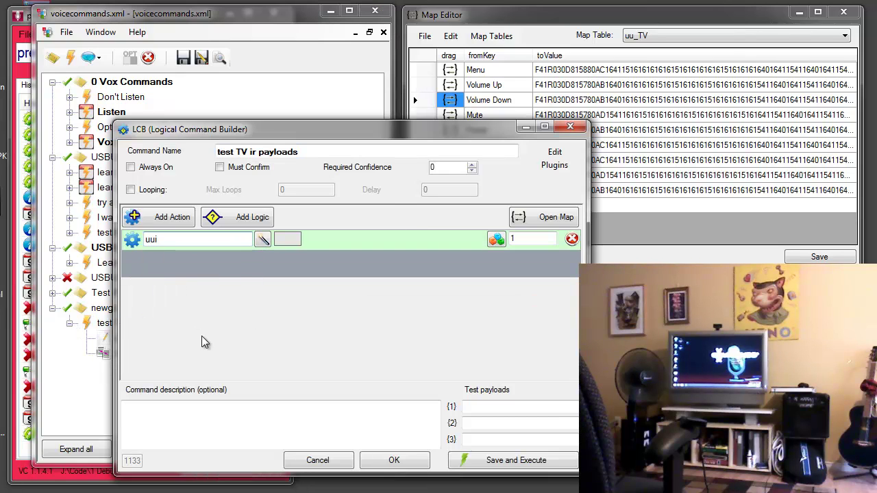
pyautogui.press('BackSpace')
pyautogui.press('Down')
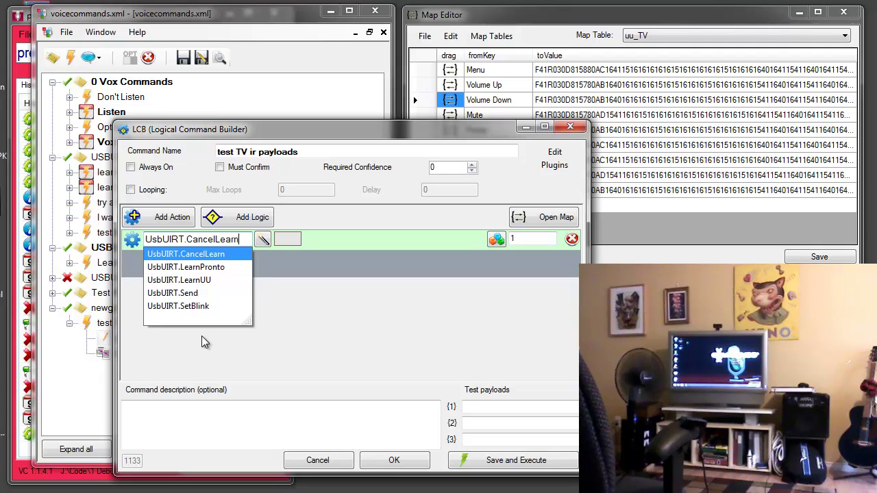
pyautogui.press('Down')
pyautogui.press('Down')
pyautogui.press('Down')
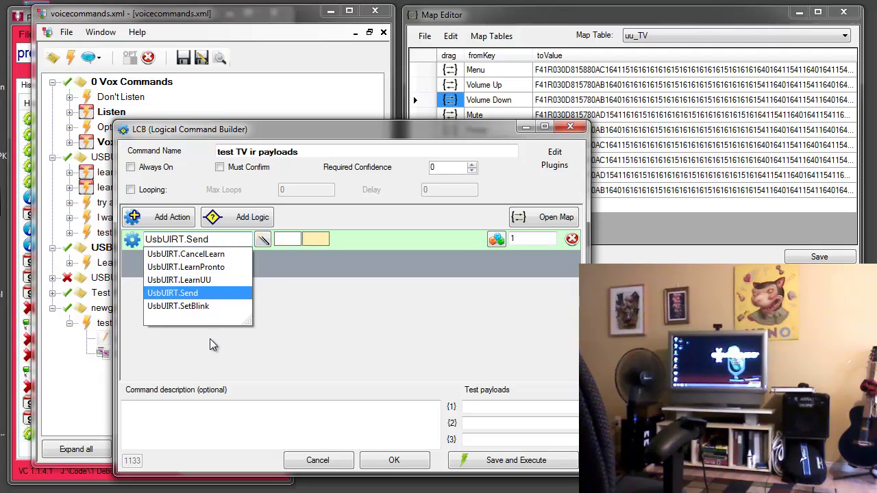
# Set the first parameter of the UsbUIRT.Send action to {1} and accept the command.
pyautogui.click(281, 241)
pyautogui.write('{1')
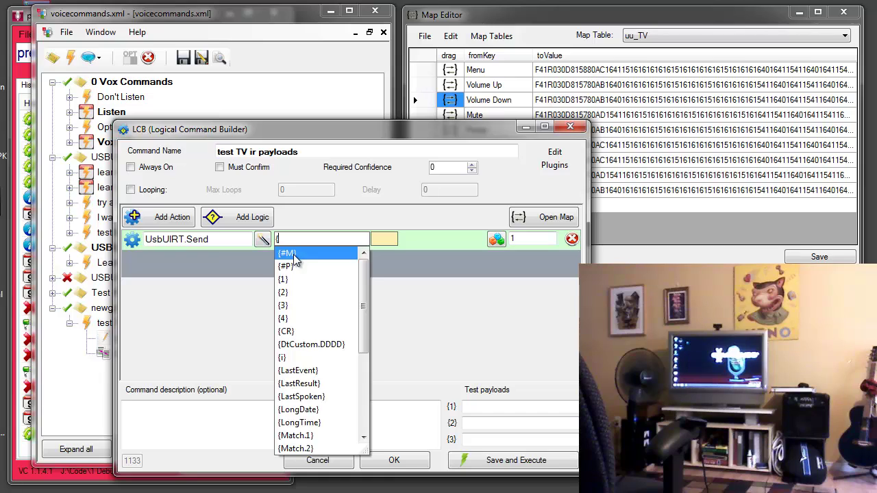
pyautogui.click(293, 255)
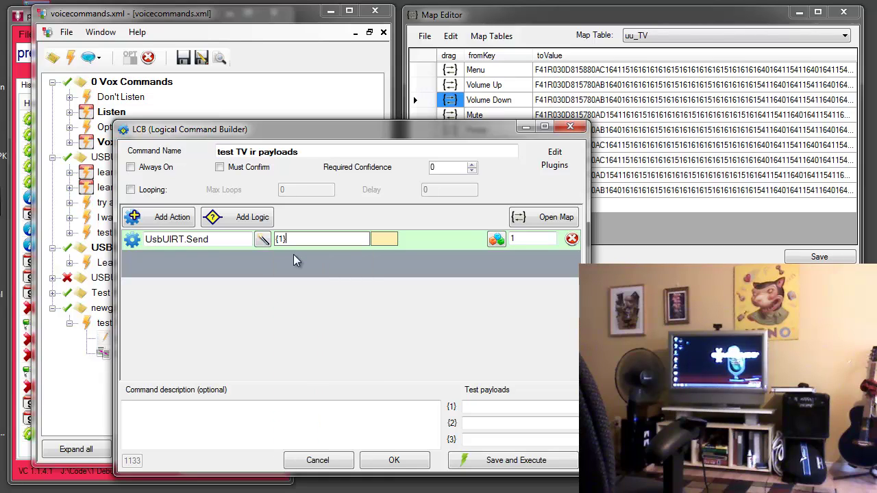
pyautogui.click(394, 460)
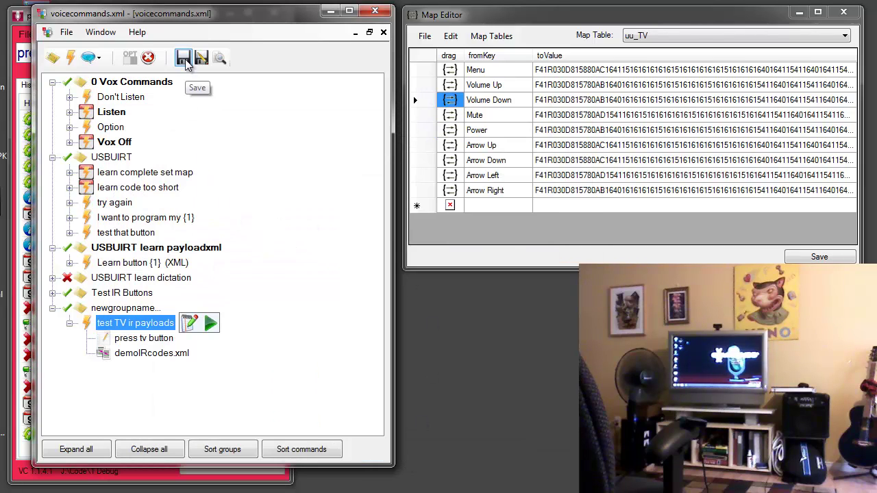
# Save and close the command tree, test the TV button phrases by voice, and clear the history before switching listening off.
pyautogui.click(375, 12)
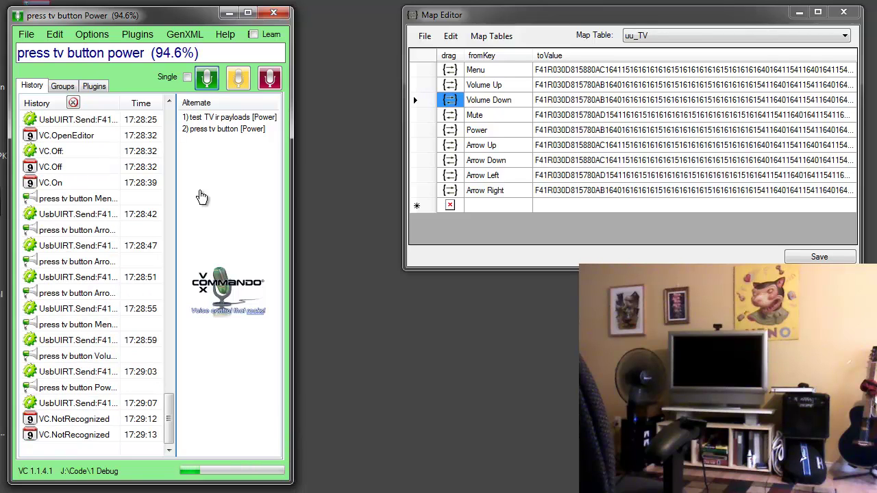
pyautogui.click(74, 102)
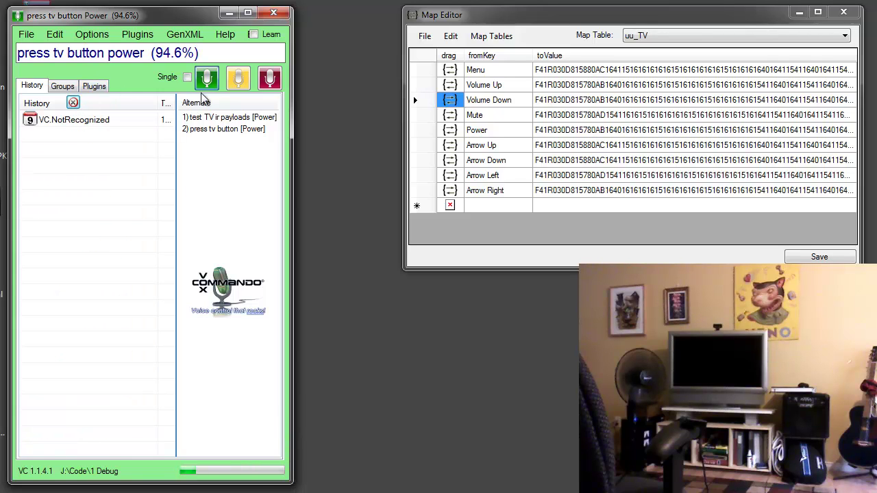
pyautogui.click(272, 78)
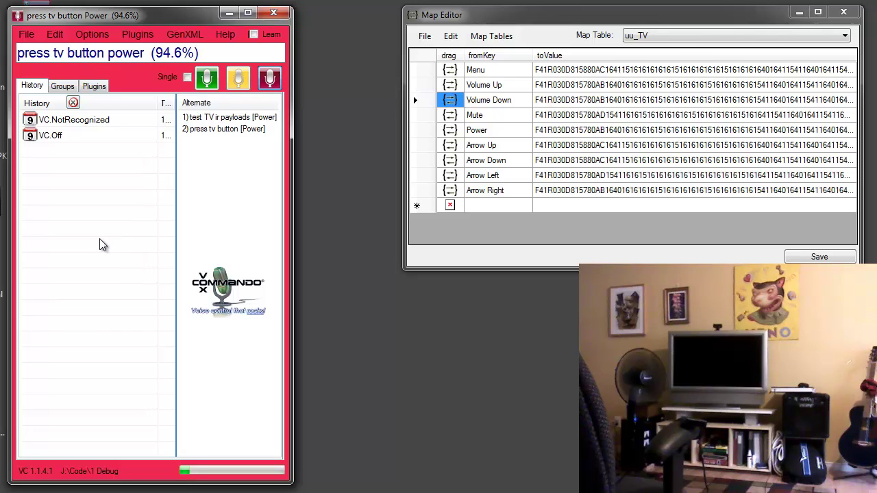